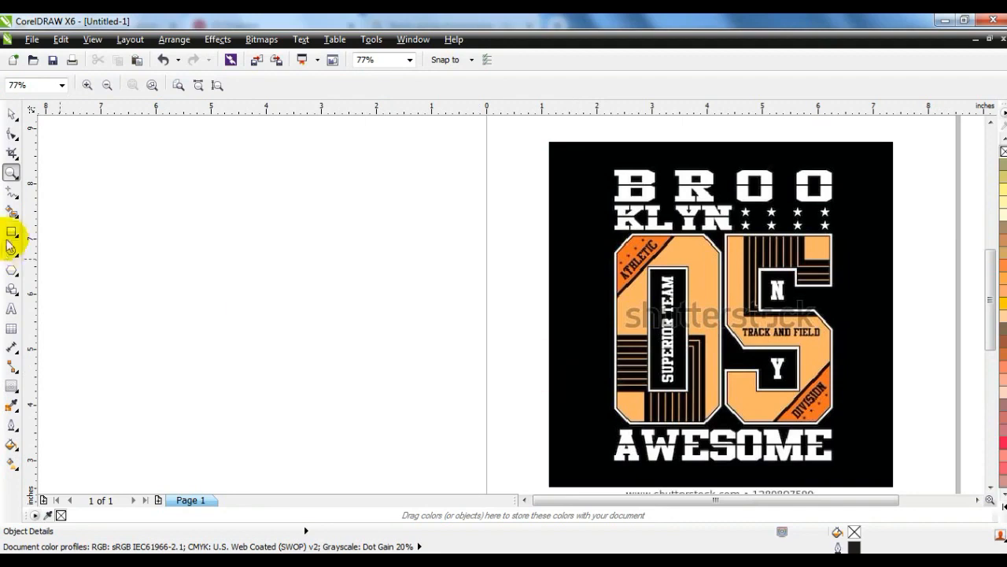
Draw a rectangle about 6.04 by 6.26 inches beside the reference image and fill it with black.
{"action": "left_click_drag", "start_coordinate": [546, 142], "coordinate": [213, 458]}
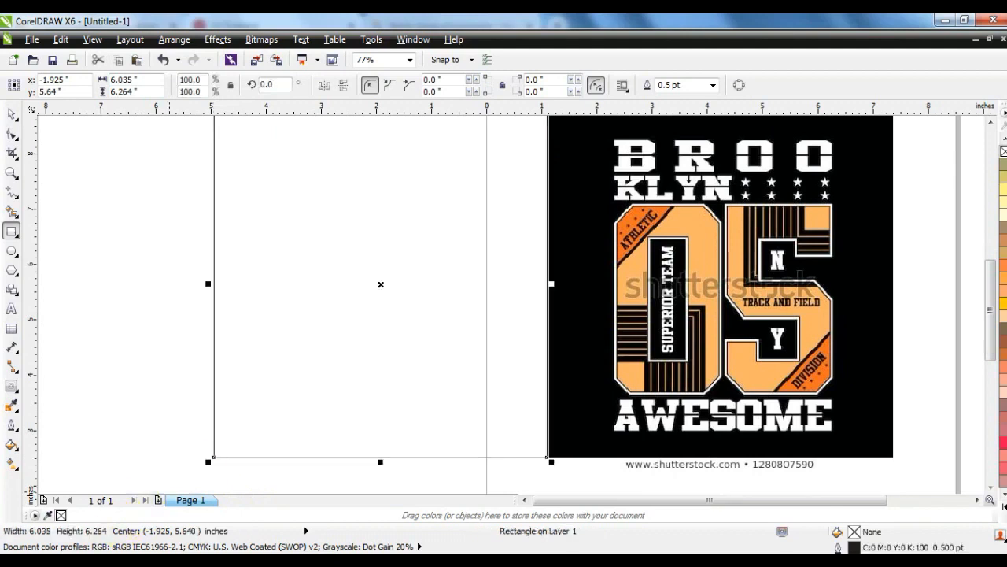
{"action": "left_click", "coordinate": [1000, 507]}
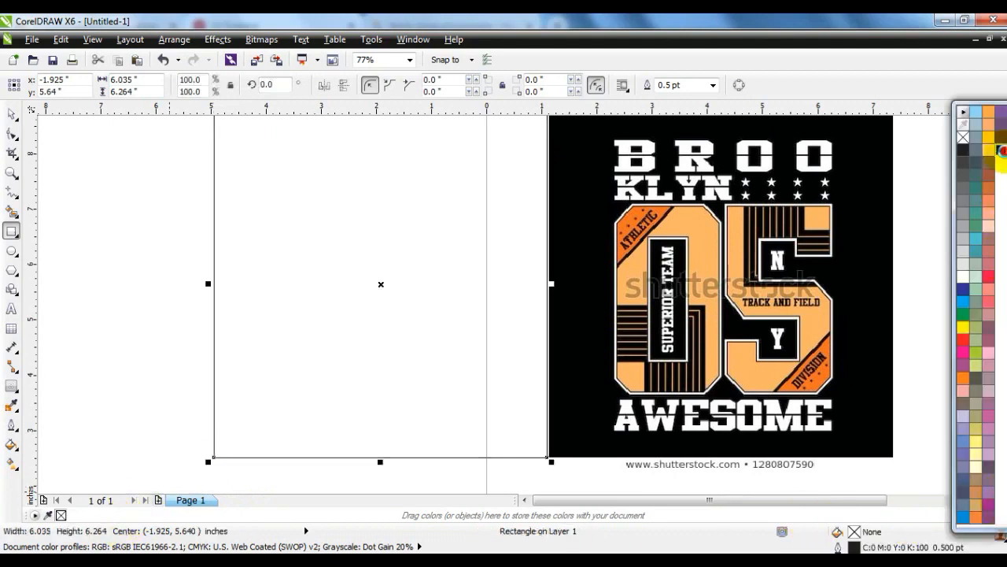
{"action": "left_click", "coordinate": [1001, 150]}
Shift the black rectangle slightly away from the reference image to leave a narrow gap between them.
{"action": "left_click", "coordinate": [12, 114]}
{"action": "left_click", "coordinate": [696, 240]}
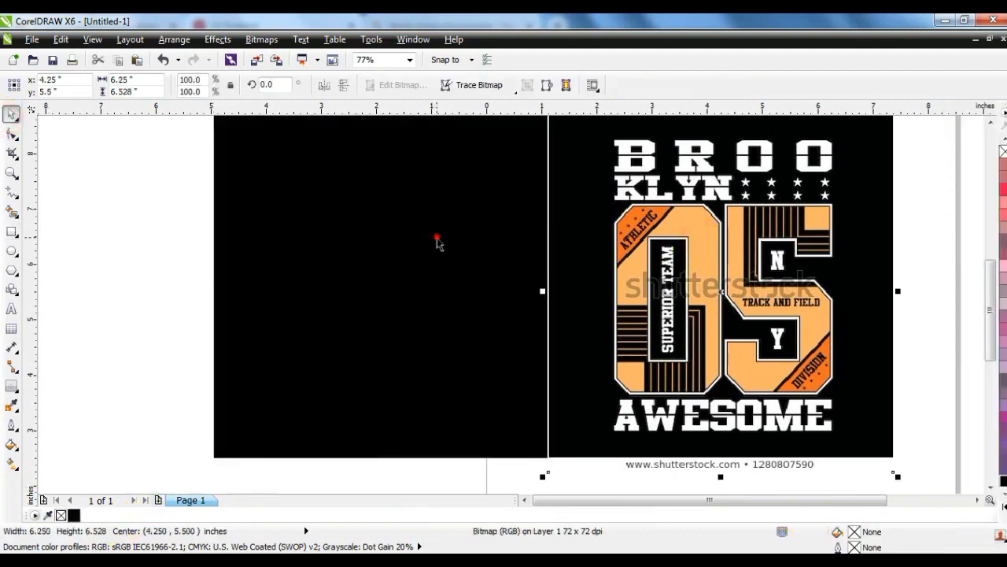
{"action": "left_click", "coordinate": [438, 243], "text": "shift"}
{"action": "key", "text": "shift+F2"}
{"action": "key", "text": "Escape"}
{"action": "left_click_drag", "start_coordinate": [370, 288], "coordinate": [367, 282]}
{"action": "left_click", "coordinate": [135, 261]}
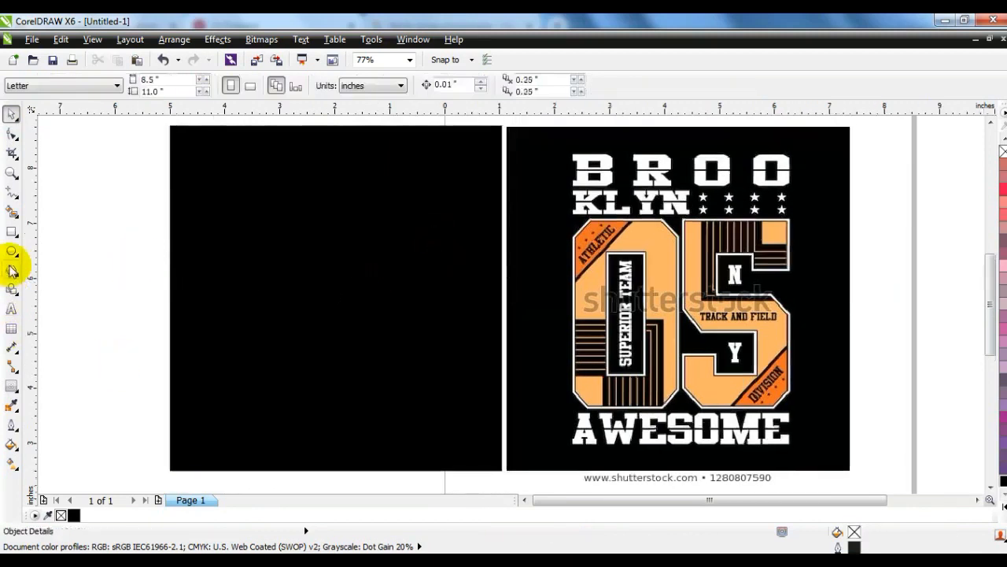
Add the artistic text "05" on the black rectangle and fill it with white.
{"action": "left_click", "coordinate": [11, 308]}
{"action": "left_click", "coordinate": [234, 274]}
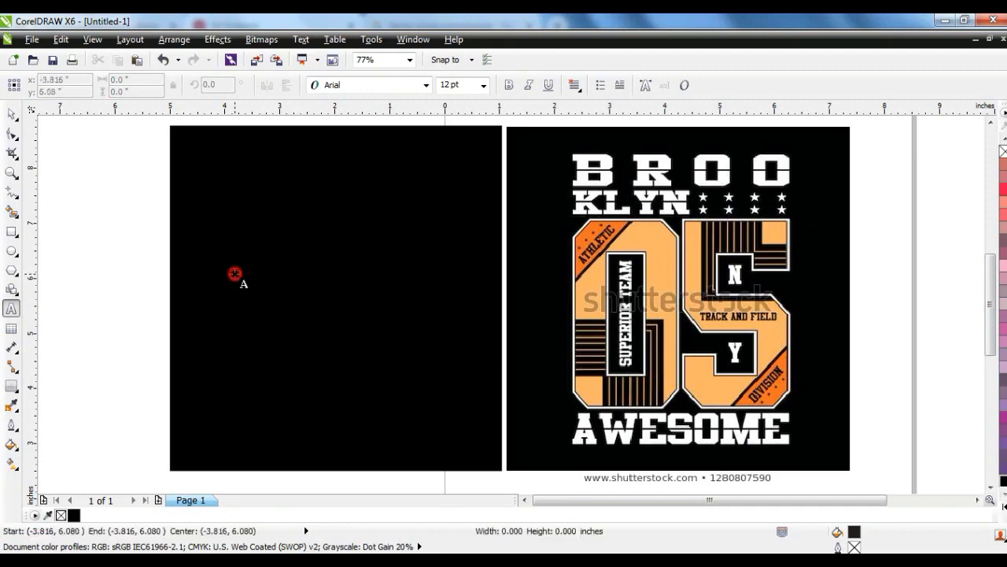
{"action": "type", "text": "05"}
{"action": "left_click", "coordinate": [11, 113]}
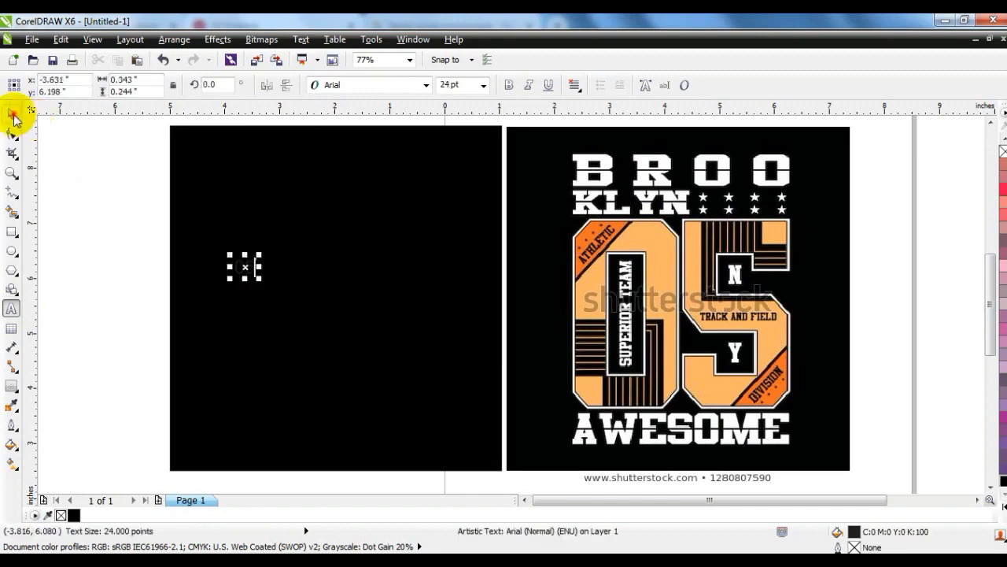
{"action": "left_click", "coordinate": [1000, 521]}
{"action": "left_click", "coordinate": [963, 275]}
Enlarge the 05 text to about 244 pt and set its font to Machine BT.
{"action": "left_click_drag", "start_coordinate": [259, 278], "coordinate": [465, 415]}
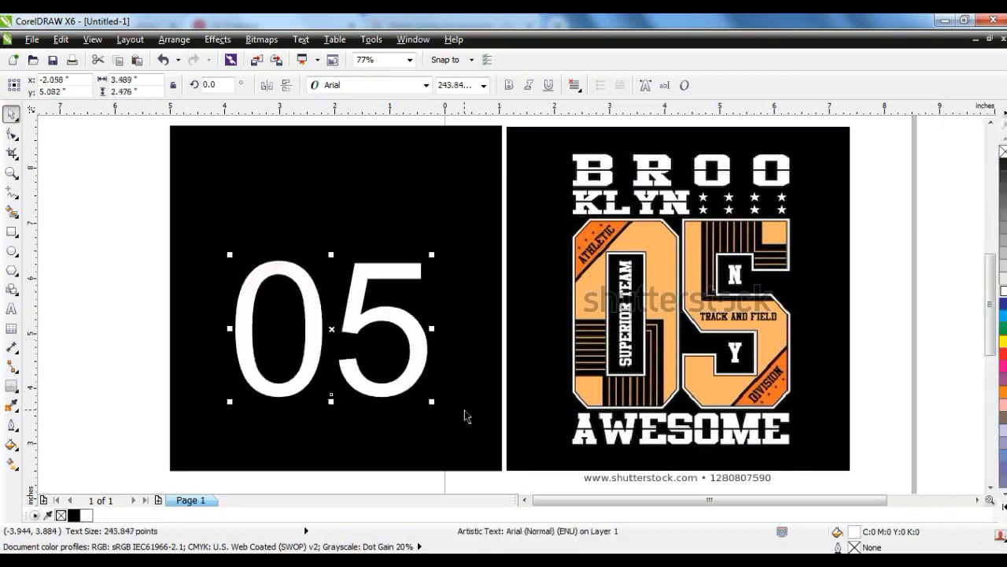
{"action": "left_click", "coordinate": [412, 85]}
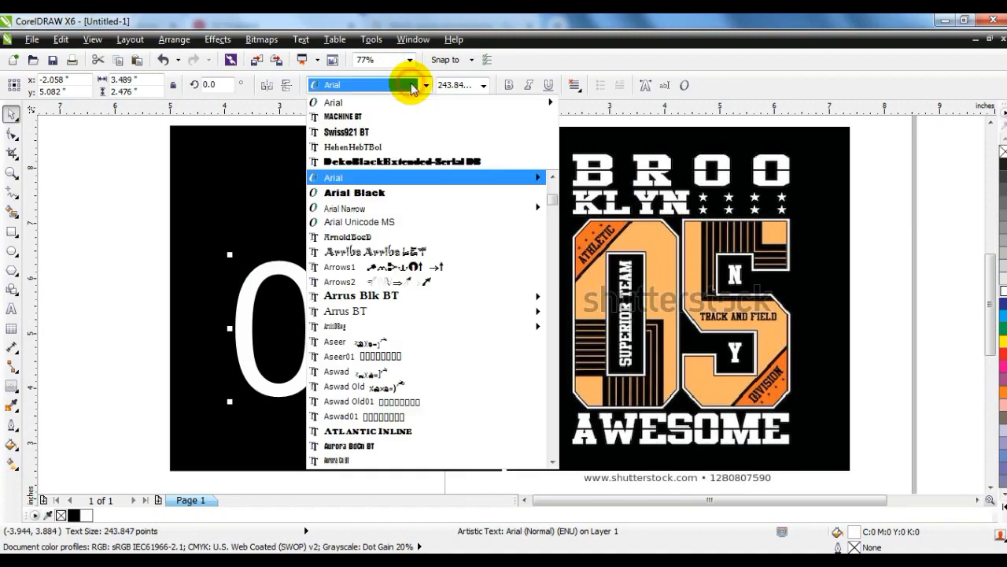
{"action": "left_click", "coordinate": [388, 116]}
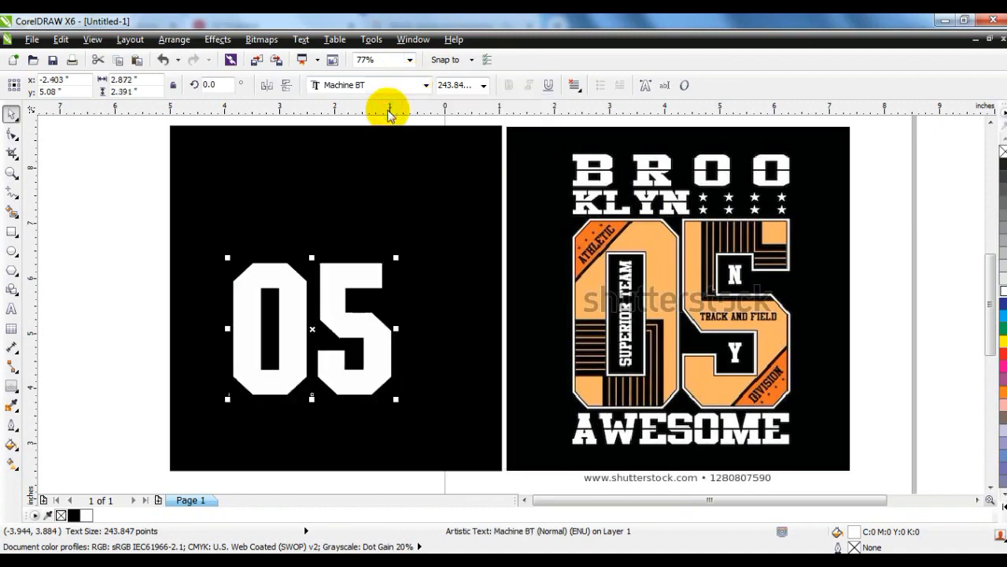
Tighten the spacing between the 0 and the 5 by about 0.19 inches.
{"action": "left_click", "coordinate": [12, 134]}
{"action": "left_click_drag", "start_coordinate": [395, 400], "coordinate": [383, 397]}
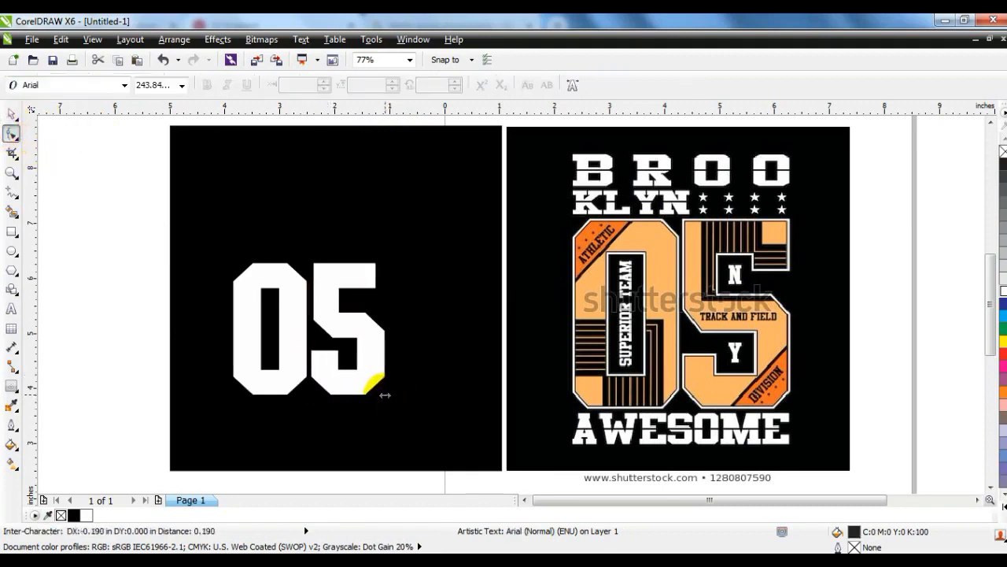
{"action": "left_click_drag", "start_coordinate": [385, 395], "coordinate": [387, 404]}
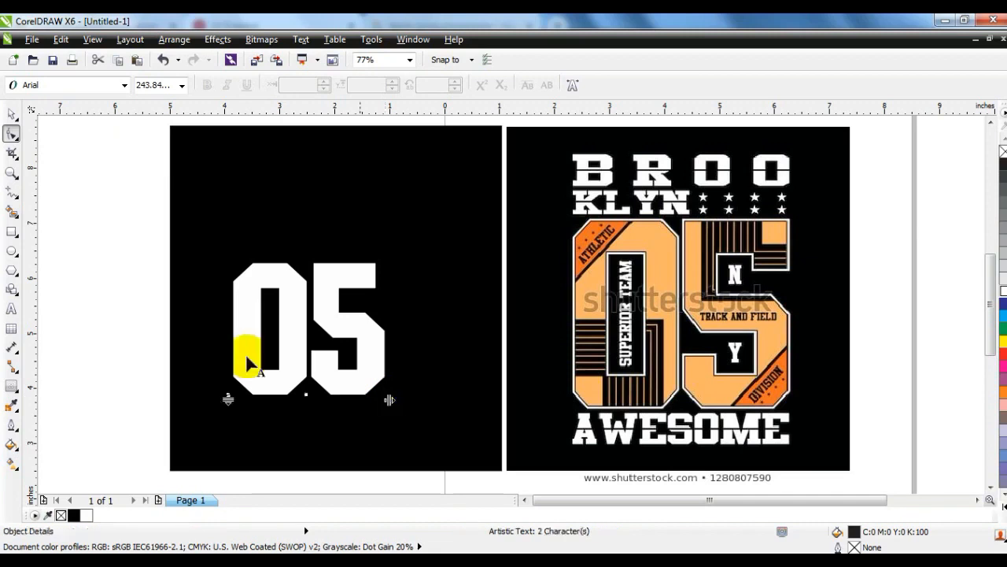
Scale the 05 text up proportionally to about 401 pt so it spans most of the black rectangle's width.
{"action": "left_click", "coordinate": [12, 114]}
{"action": "left_click_drag", "start_coordinate": [387, 256], "coordinate": [482, 168]}
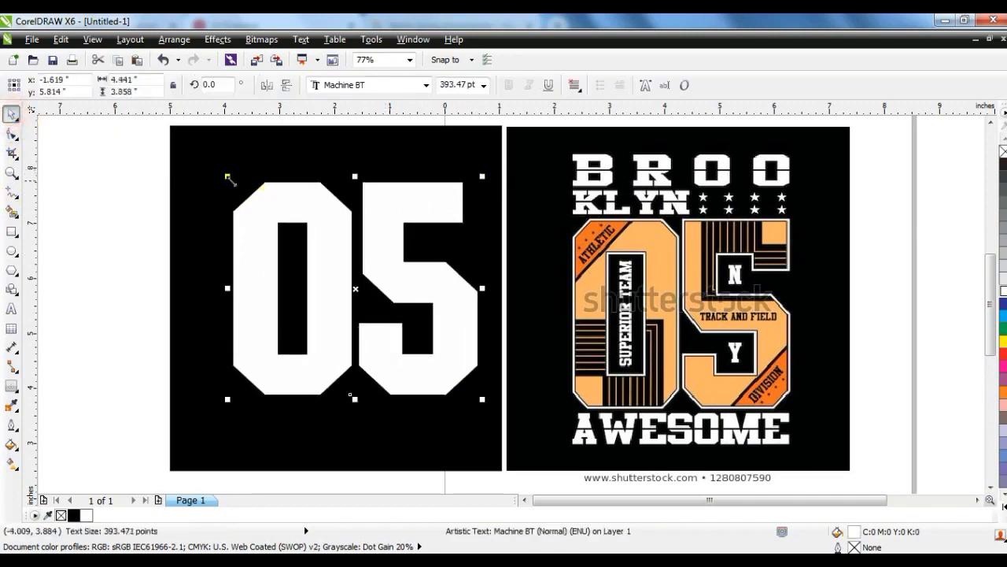
{"action": "left_click_drag", "start_coordinate": [229, 179], "coordinate": [224, 170]}
{"action": "left_click", "coordinate": [118, 261]}
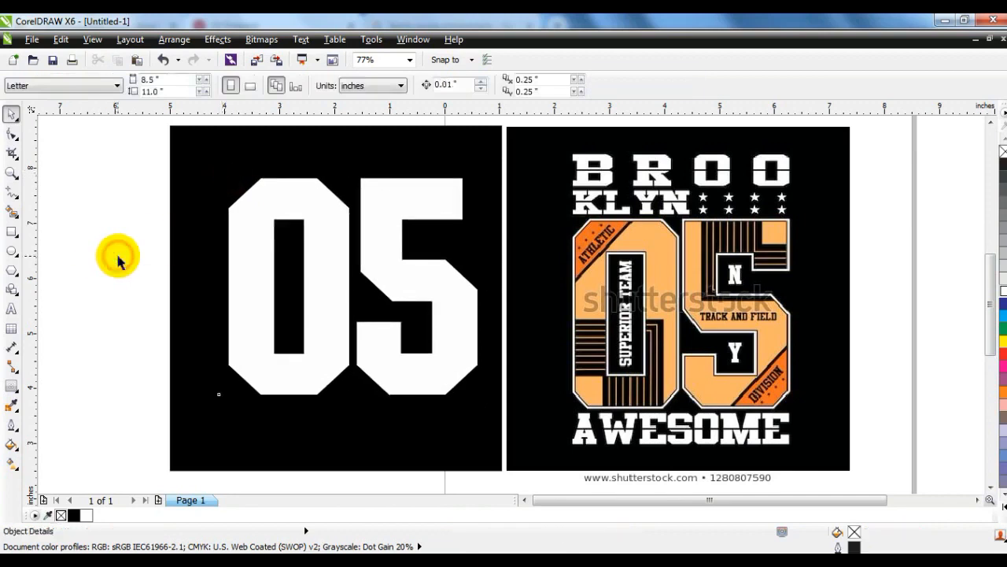
Draw a small rectangle about 0.58 by 0.52 inches overlapping the underside of the 5's upper arm at its outer end.
{"action": "left_click", "coordinate": [12, 231]}
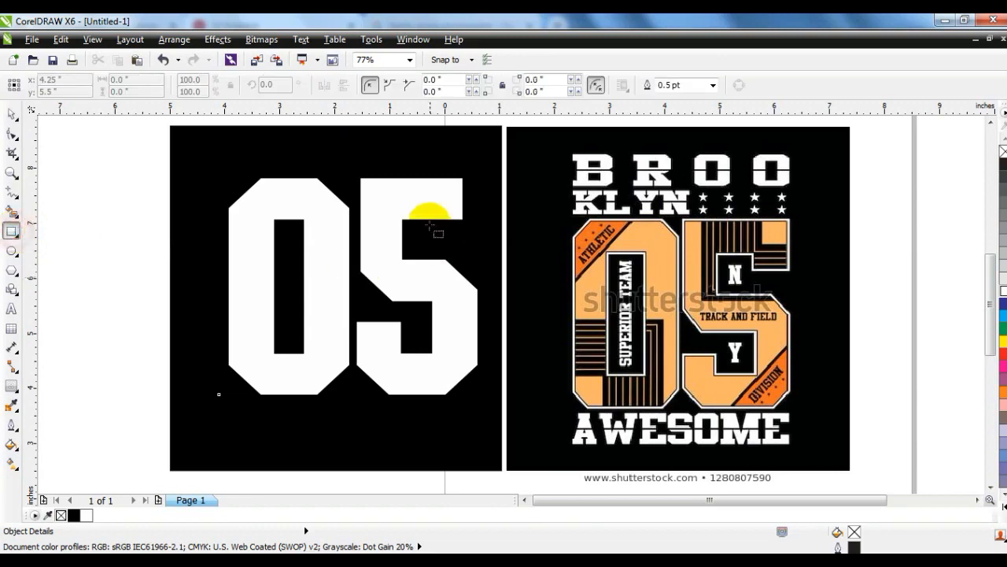
{"action": "left_click_drag", "start_coordinate": [430, 213], "coordinate": [462, 234]}
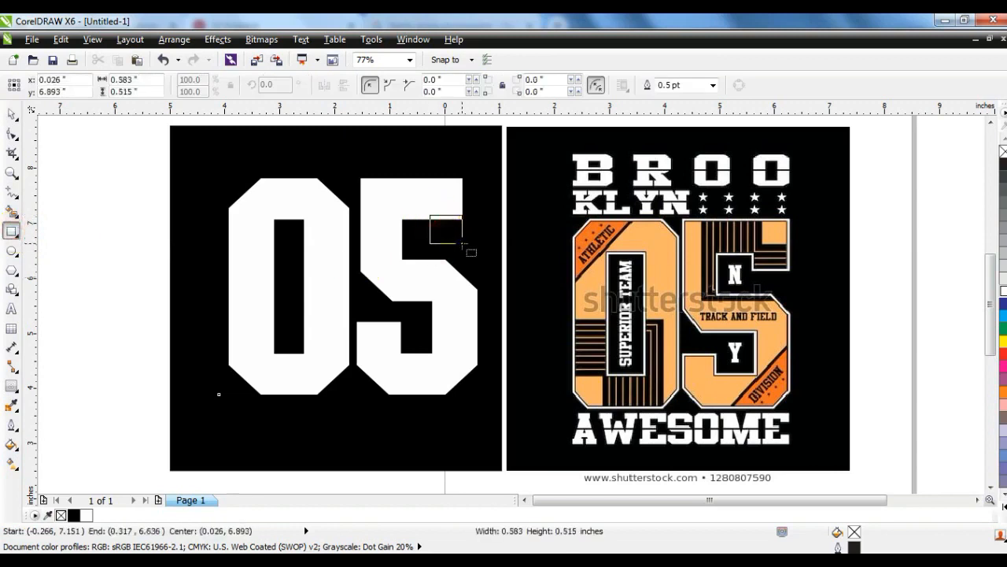
{"action": "left_click_drag", "start_coordinate": [462, 243], "coordinate": [462, 243]}
{"action": "left_click", "coordinate": [11, 114]}
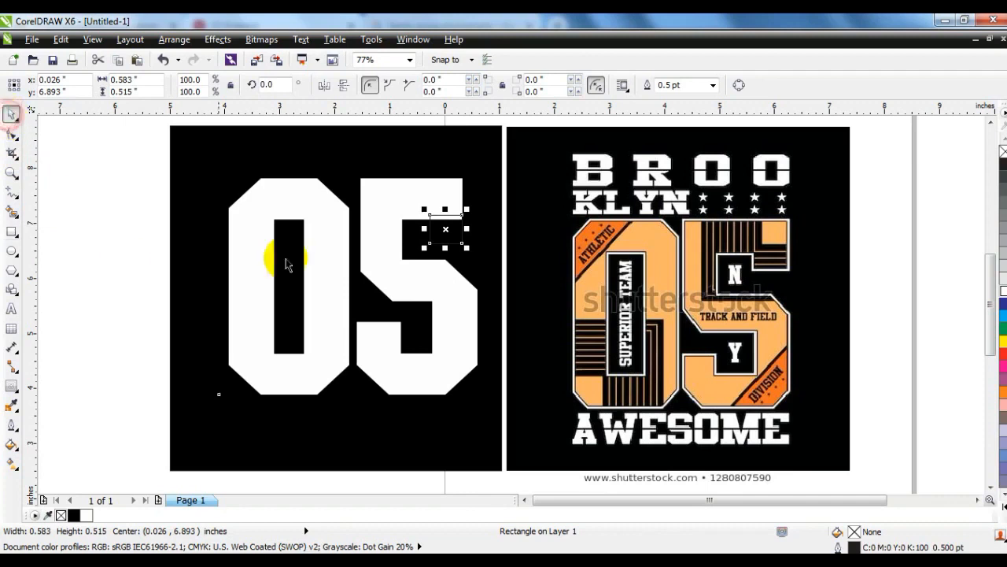
Convert the 05 artistic text to curves.
{"action": "left_click", "coordinate": [370, 203]}
{"action": "left_click", "coordinate": [130, 39]}
{"action": "mouse_move", "coordinate": [167, 45]}
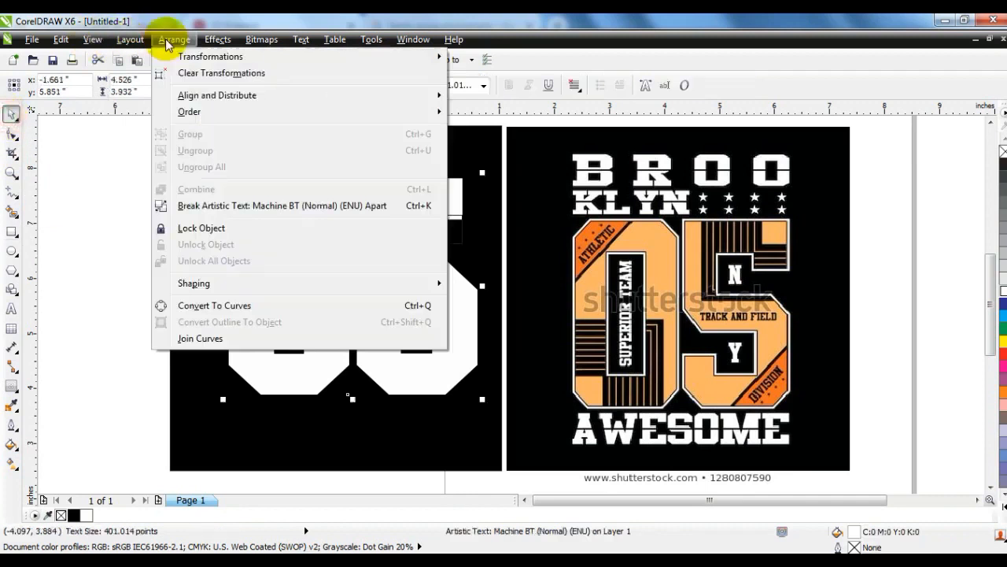
{"action": "left_click", "coordinate": [201, 305]}
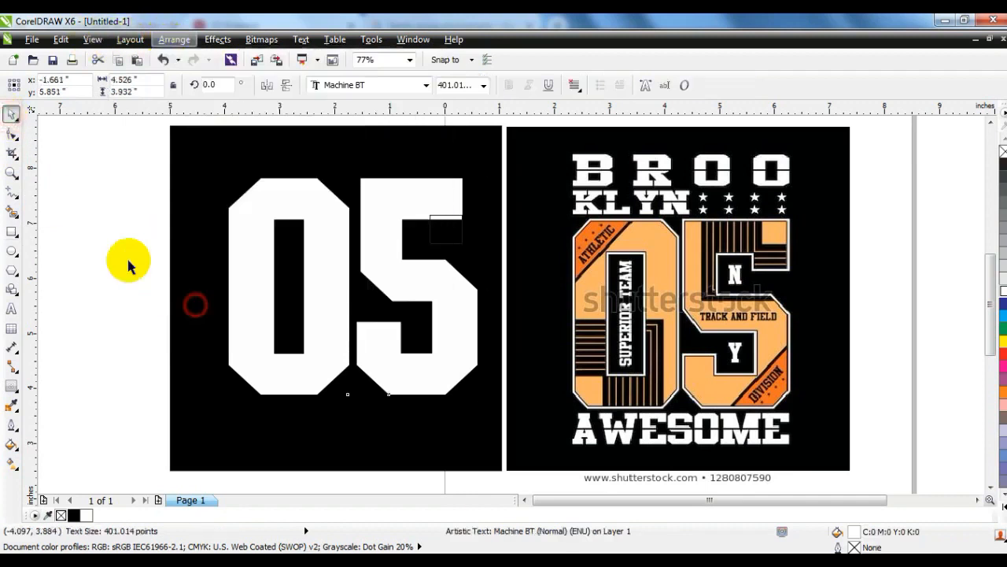
{"action": "left_click", "coordinate": [118, 248]}
Weld the small rectangle to the 05 shape so it extends the 5's upper arm downward.
{"action": "left_click", "coordinate": [443, 243]}
{"action": "left_click", "coordinate": [433, 187], "text": "shift"}
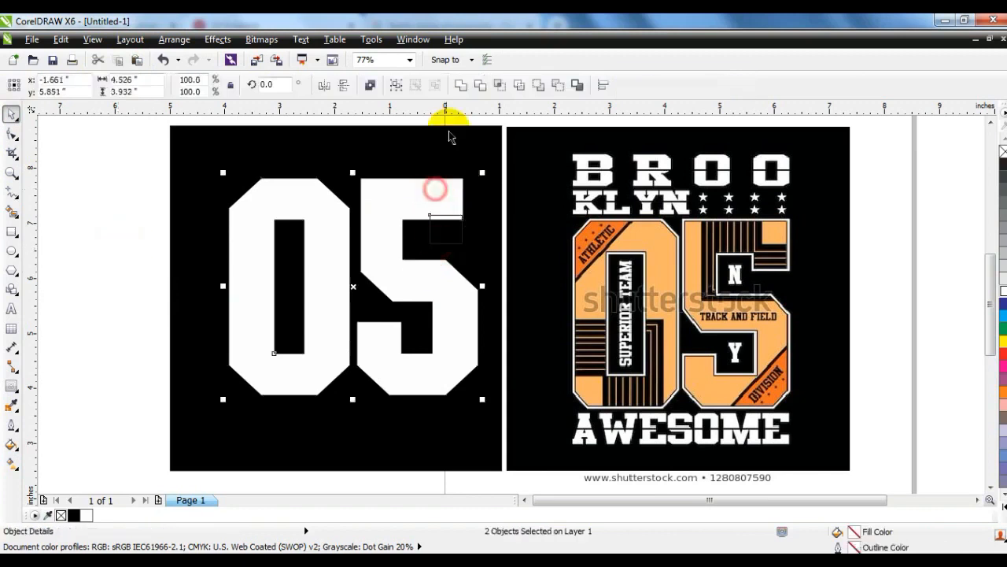
{"action": "left_click", "coordinate": [460, 85]}
{"action": "left_click", "coordinate": [102, 252]}
Delete the surplus nodes on the outer edge of the 5's upper arm and align its lower corner node with the edge above.
{"action": "left_click", "coordinate": [449, 218]}
{"action": "left_click", "coordinate": [11, 173]}
{"action": "left_click_drag", "start_coordinate": [409, 162], "coordinate": [506, 259]}
{"action": "left_click", "coordinate": [11, 134]}
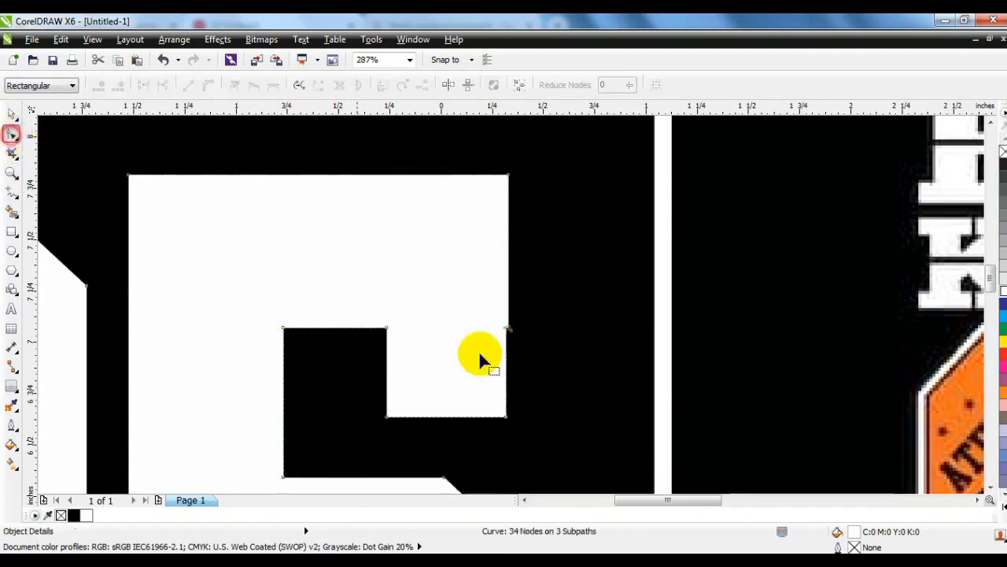
{"action": "key", "text": "Delete"}
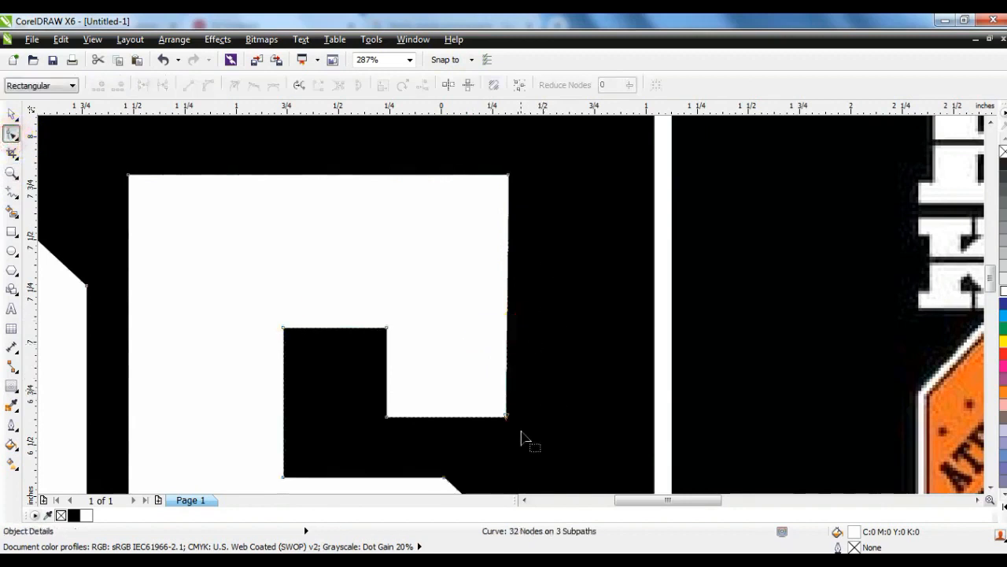
{"action": "left_click_drag", "start_coordinate": [505, 416], "coordinate": [511, 420]}
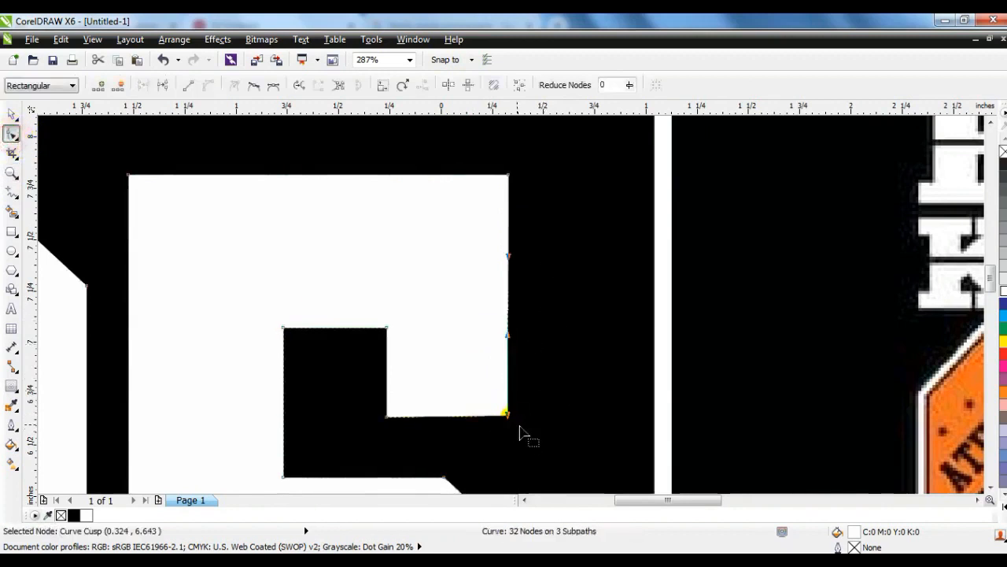
Select the four end nodes of the 5's upper arm and move them outward horizontally about 0.29 inches.
{"action": "scroll", "coordinate": [452, 287], "scroll_direction": "down", "scroll_amount": 3}
{"action": "left_click_drag", "start_coordinate": [429, 245], "coordinate": [481, 330]}
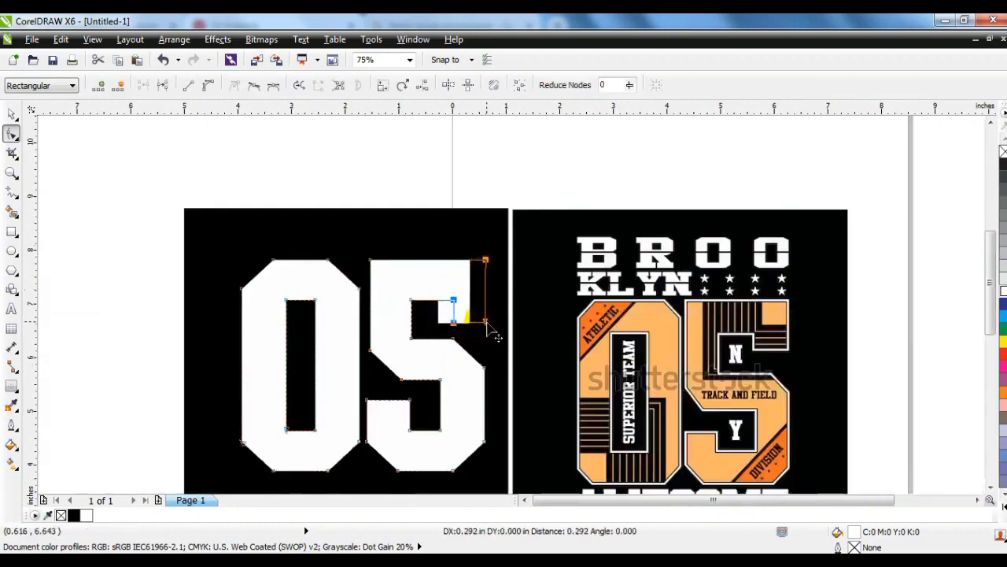
{"action": "left_click_drag", "start_coordinate": [494, 336], "coordinate": [492, 336]}
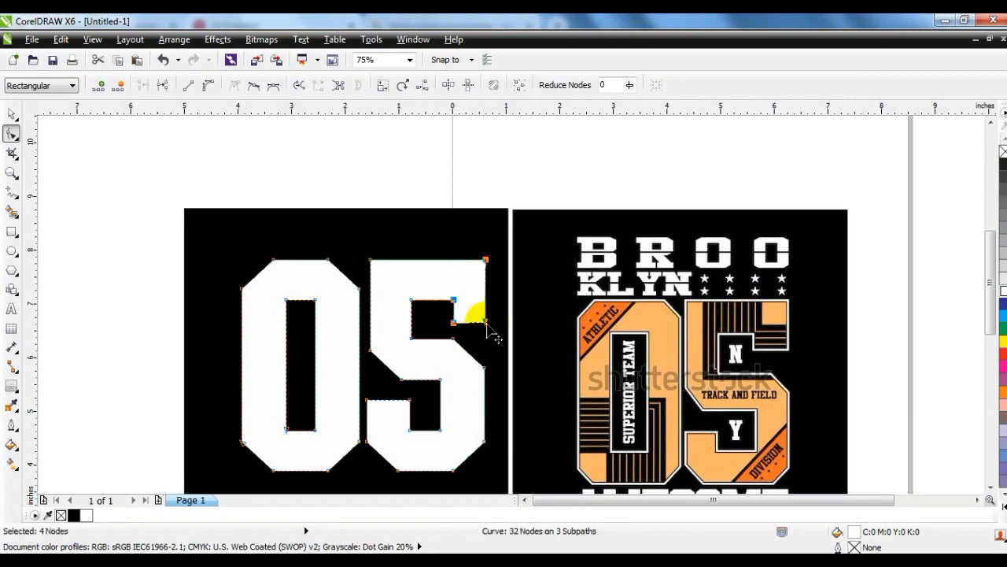
{"action": "left_click", "coordinate": [12, 114]}
{"action": "left_click", "coordinate": [103, 234]}
Fill the 05 shape with the light teal colour C60 M0 Y20 K0.
{"action": "left_click", "coordinate": [410, 225]}
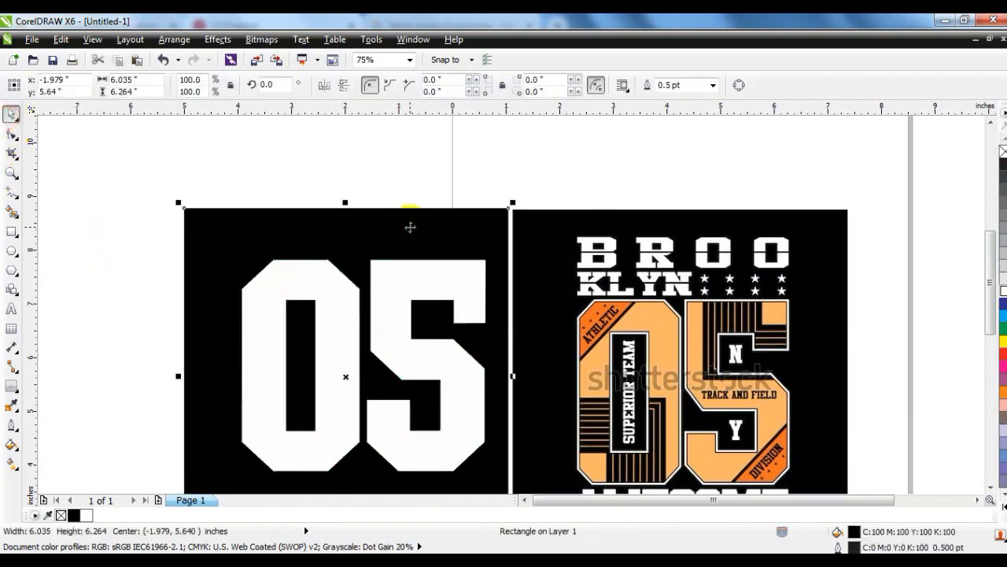
{"action": "key", "text": "shift+F2"}
{"action": "left_click", "coordinate": [292, 304]}
{"action": "left_click", "coordinate": [534, 439]}
{"action": "left_click", "coordinate": [696, 426], "text": "shift"}
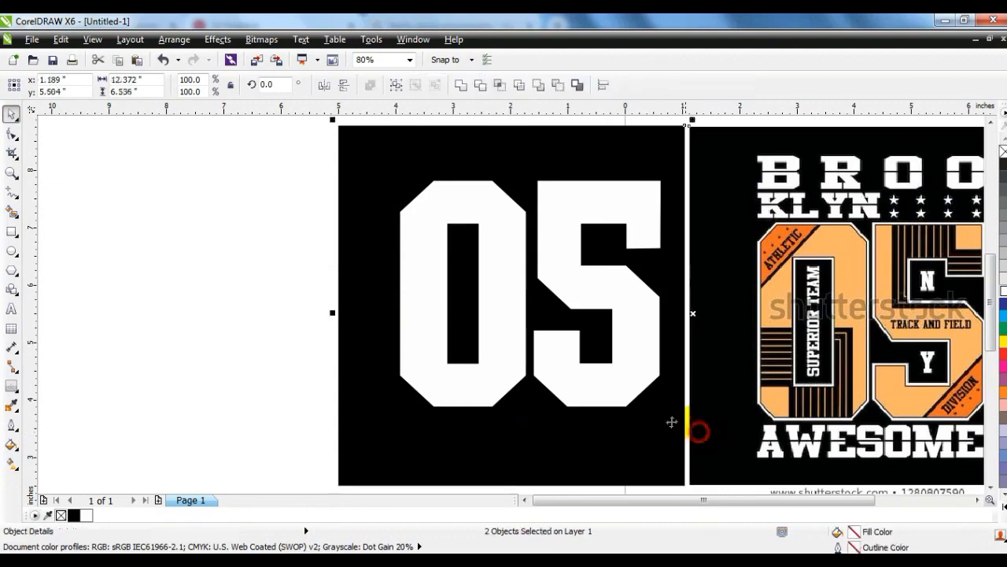
{"action": "key", "text": "shift+F2"}
{"action": "key", "text": "Escape"}
{"action": "left_click", "coordinate": [420, 373]}
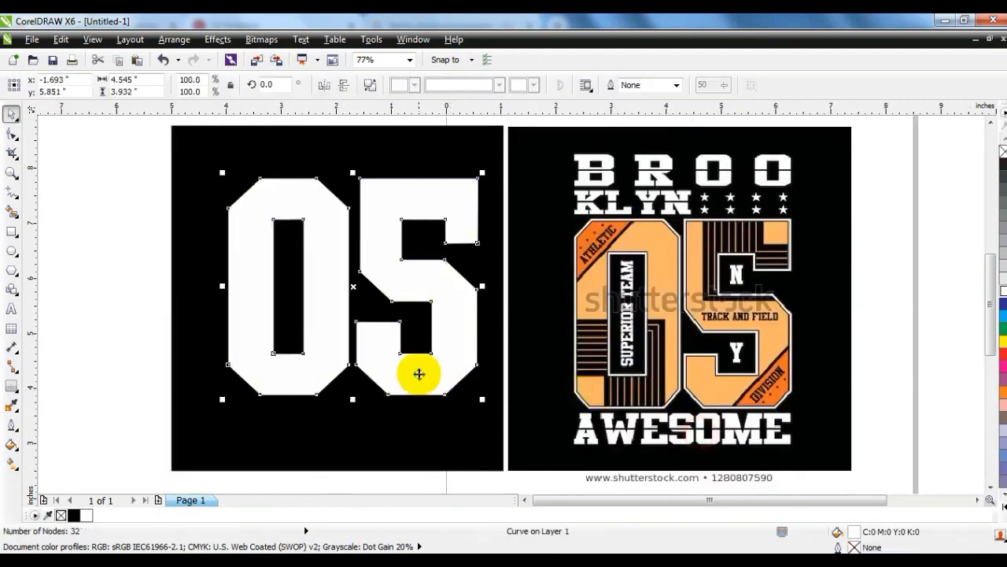
{"action": "left_click", "coordinate": [999, 482]}
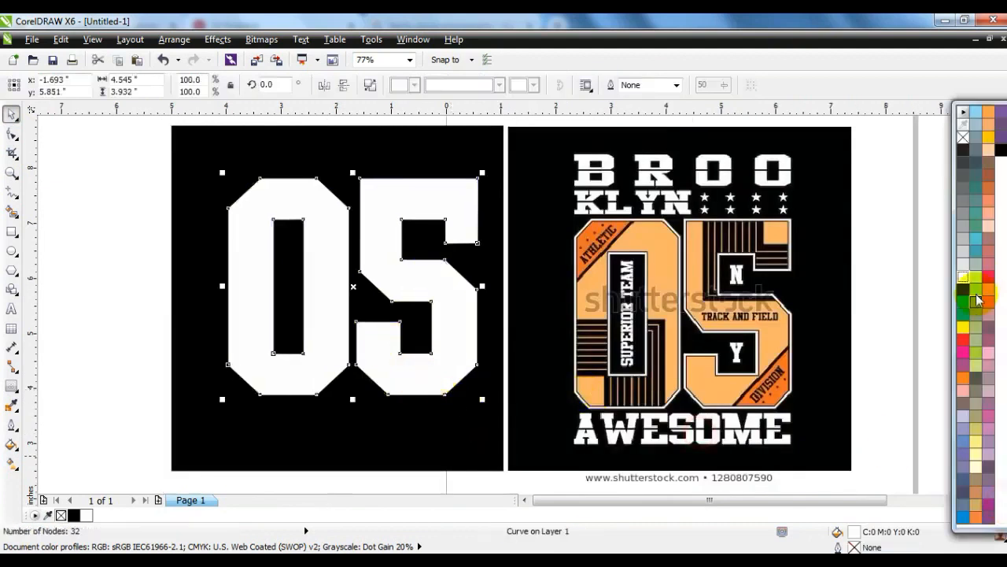
{"action": "left_click", "coordinate": [976, 237]}
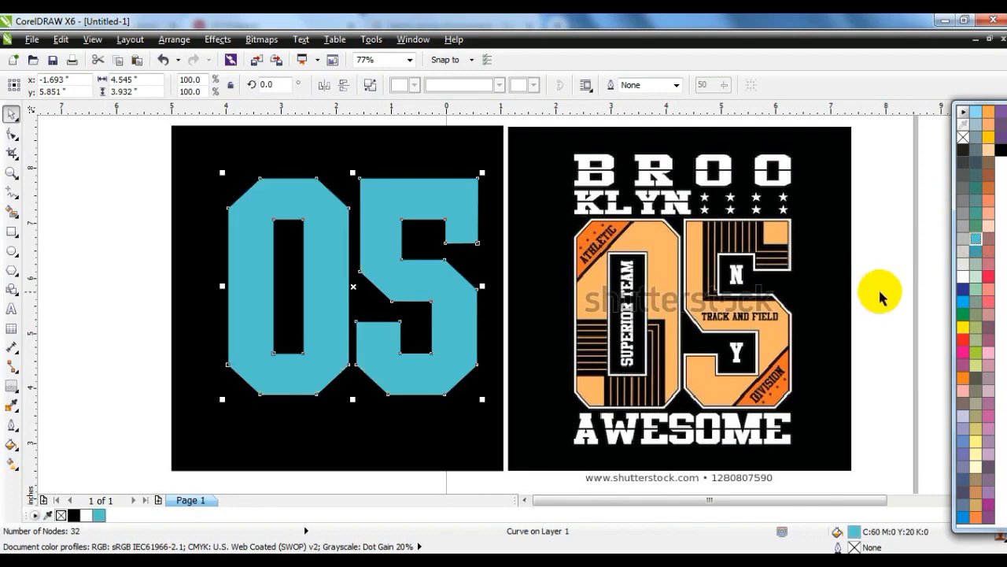
{"action": "left_click", "coordinate": [880, 292]}
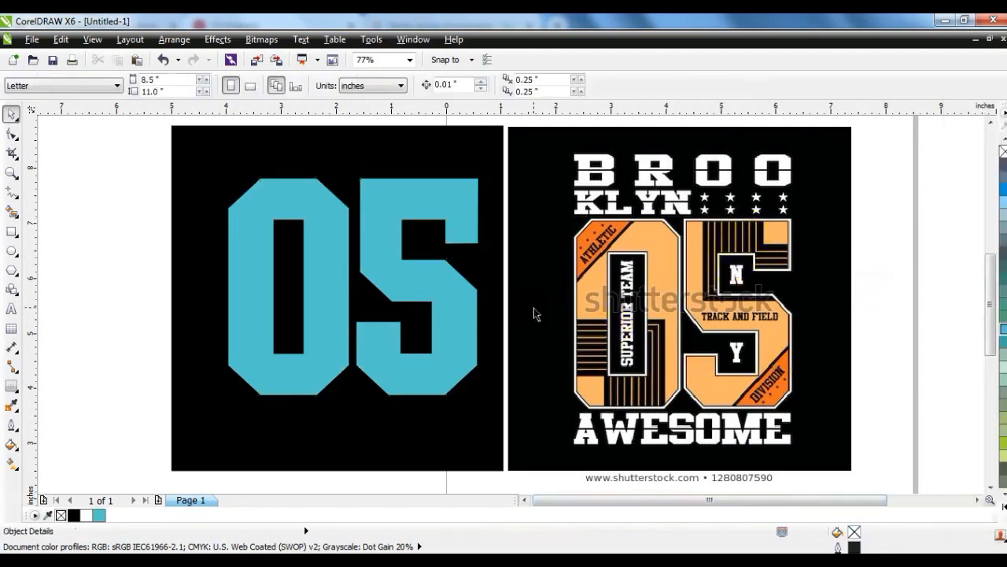
Draw a square about 2.55 inches wide over the lower left part of the 0 and give it a white outline.
{"action": "left_click", "coordinate": [12, 231]}
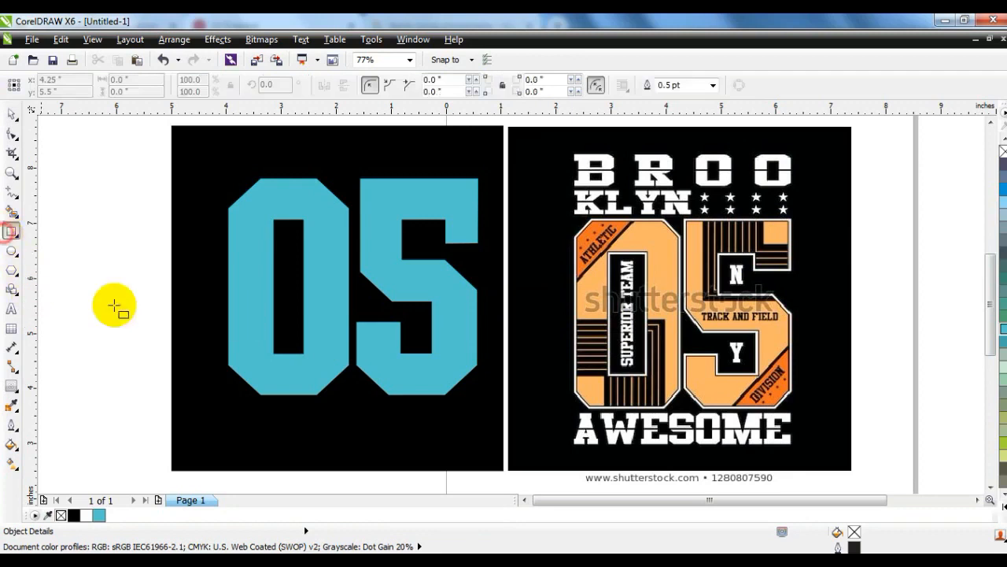
{"action": "left_click_drag", "start_coordinate": [192, 291], "coordinate": [267, 432]}
{"action": "left_click", "coordinate": [13, 115]}
{"action": "left_click_drag", "start_coordinate": [247, 344], "coordinate": [255, 368]}
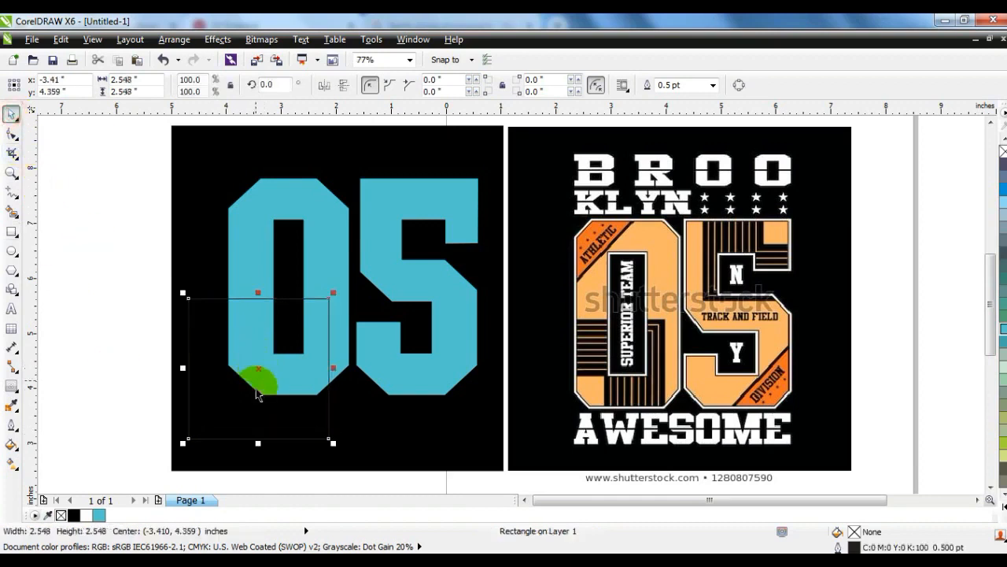
{"action": "left_click", "coordinate": [998, 494]}
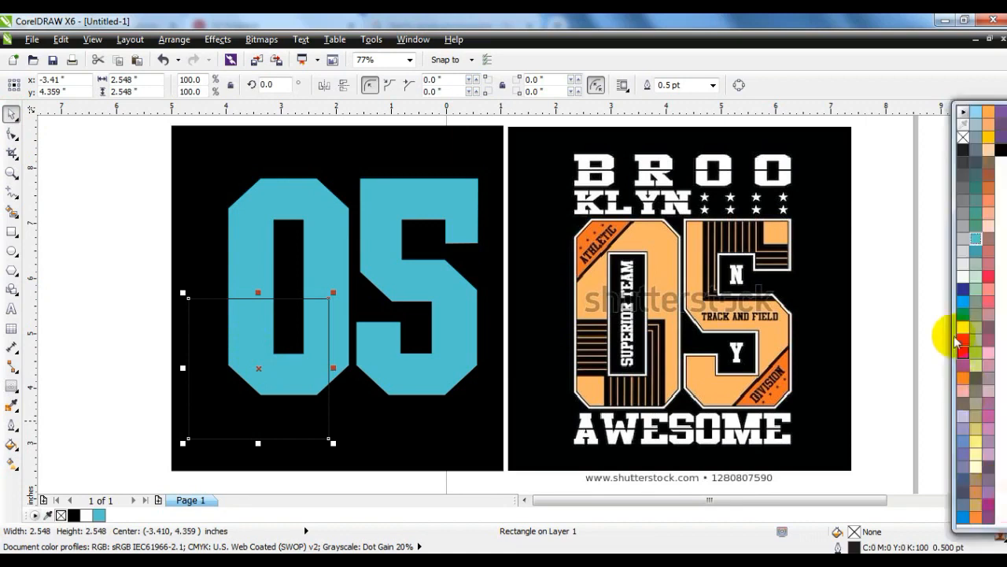
{"action": "right_click", "coordinate": [964, 280]}
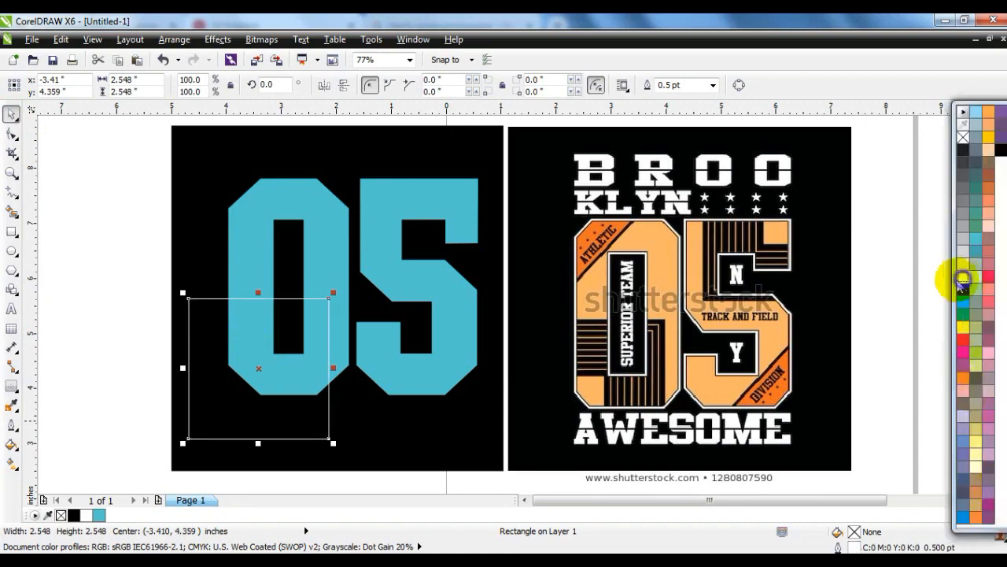
{"action": "left_click", "coordinate": [126, 346]}
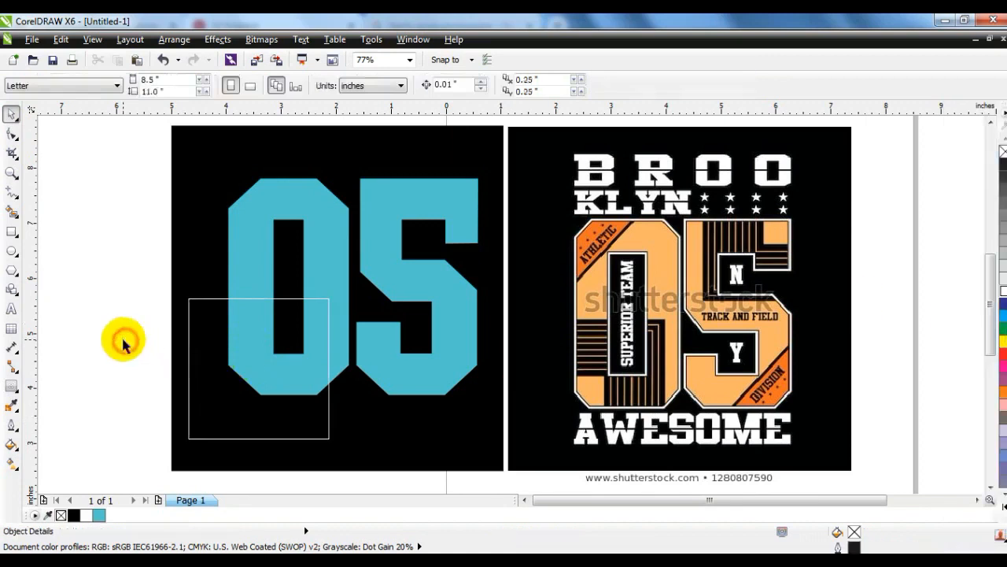
Set the outline width of the white square over the 0 to 1.5 pt.
{"action": "left_click", "coordinate": [11, 172]}
{"action": "left_click_drag", "start_coordinate": [149, 280], "coordinate": [446, 450]}
{"action": "left_click", "coordinate": [11, 114]}
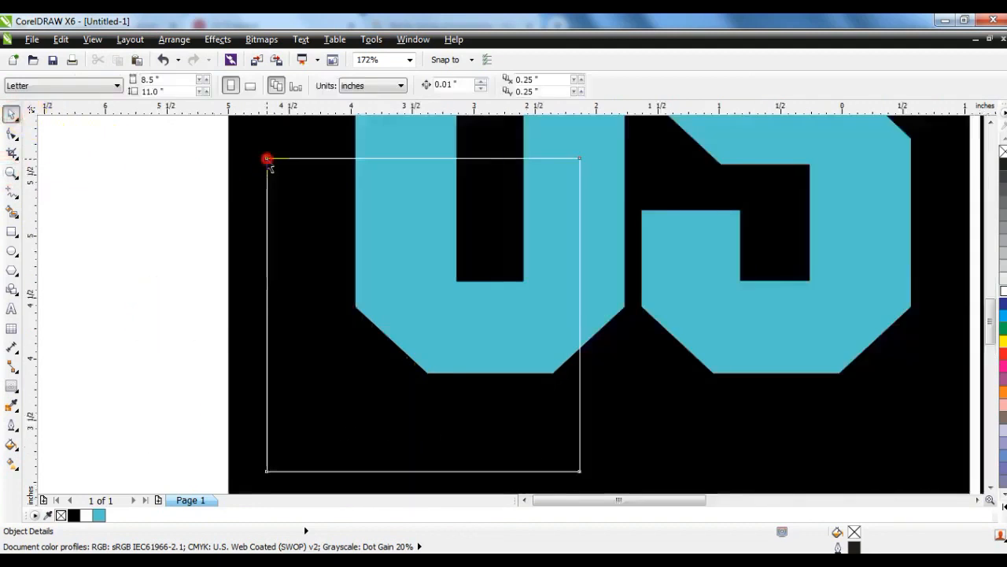
{"action": "left_click", "coordinate": [268, 162]}
{"action": "left_click", "coordinate": [12, 425]}
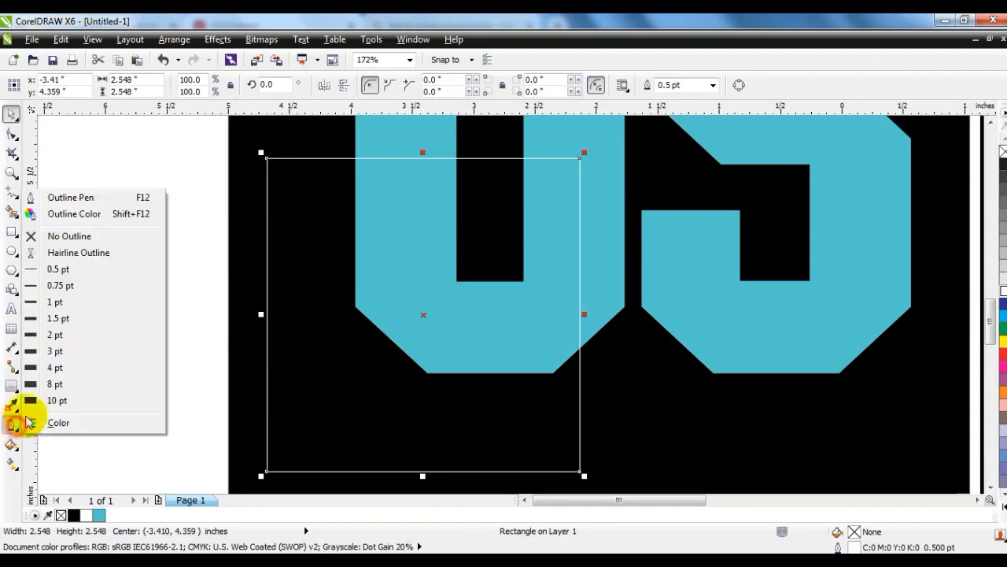
{"action": "left_click", "coordinate": [48, 319]}
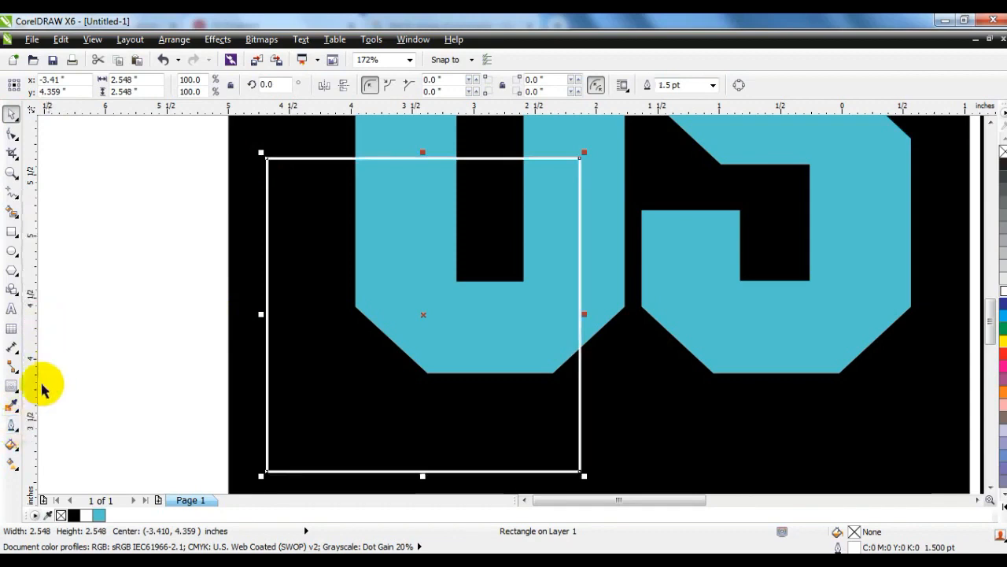
Apply a contour running to the centre of the square, with an offset of about 0.086 inches between the lines.
{"action": "left_click", "coordinate": [15, 392]}
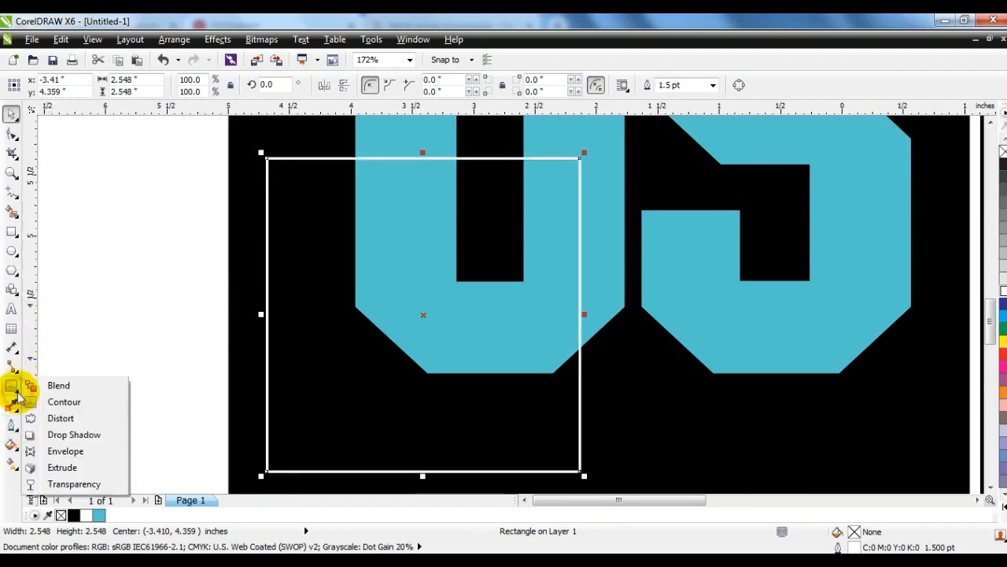
{"action": "left_click", "coordinate": [57, 401]}
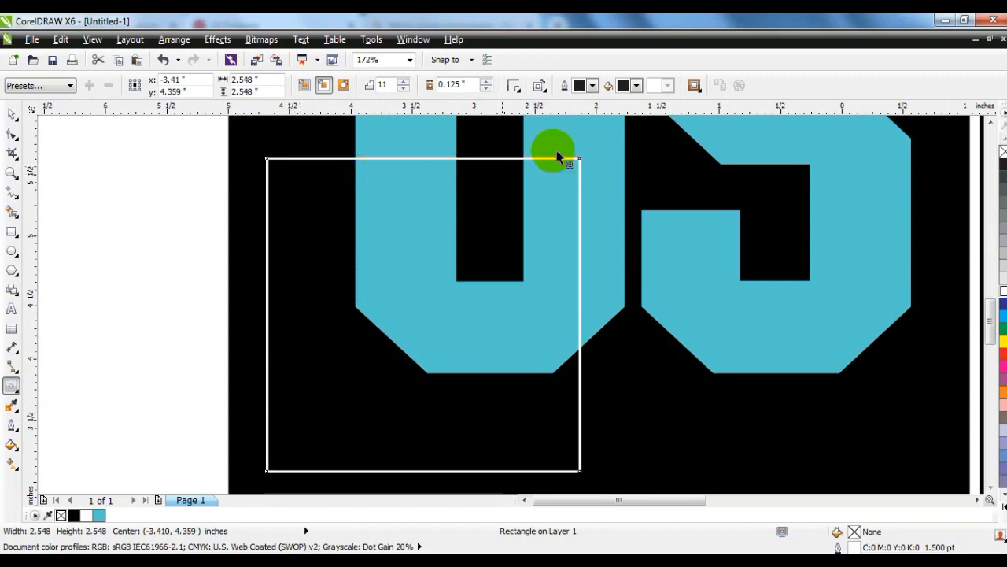
{"action": "mouse_move", "coordinate": [580, 163]}
{"action": "left_mouse_down"}
{"action": "mouse_move", "coordinate": [562, 178]}
{"action": "mouse_move", "coordinate": [569, 184]}
{"action": "left_mouse_up"}
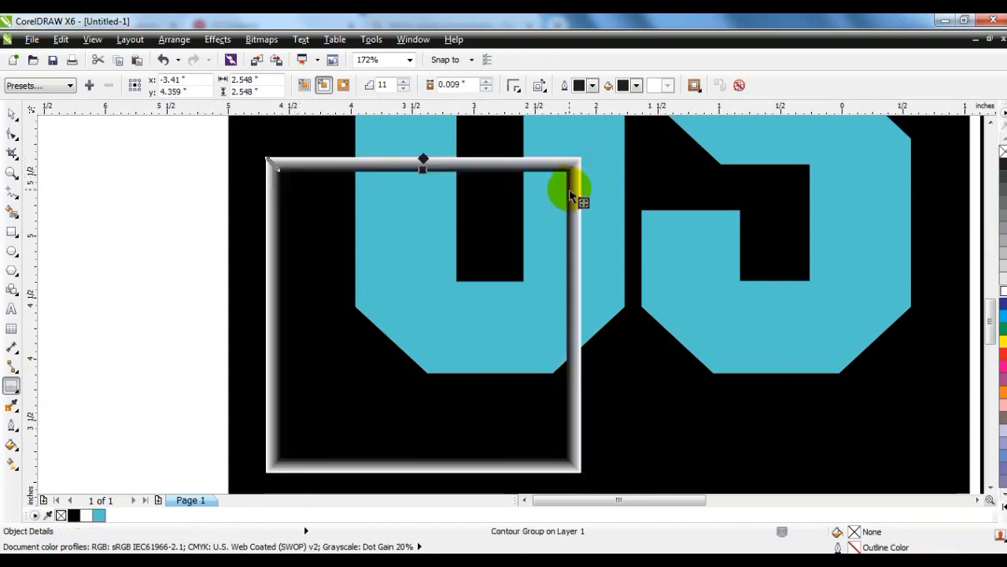
{"action": "left_click", "coordinate": [304, 85]}
{"action": "left_click", "coordinate": [432, 305]}
{"action": "left_click_drag", "start_coordinate": [423, 269], "coordinate": [423, 209]}
{"action": "left_click", "coordinate": [11, 114]}
Break the contour group apart and ungroup the inner squares into separate objects.
{"action": "left_click", "coordinate": [168, 42]}
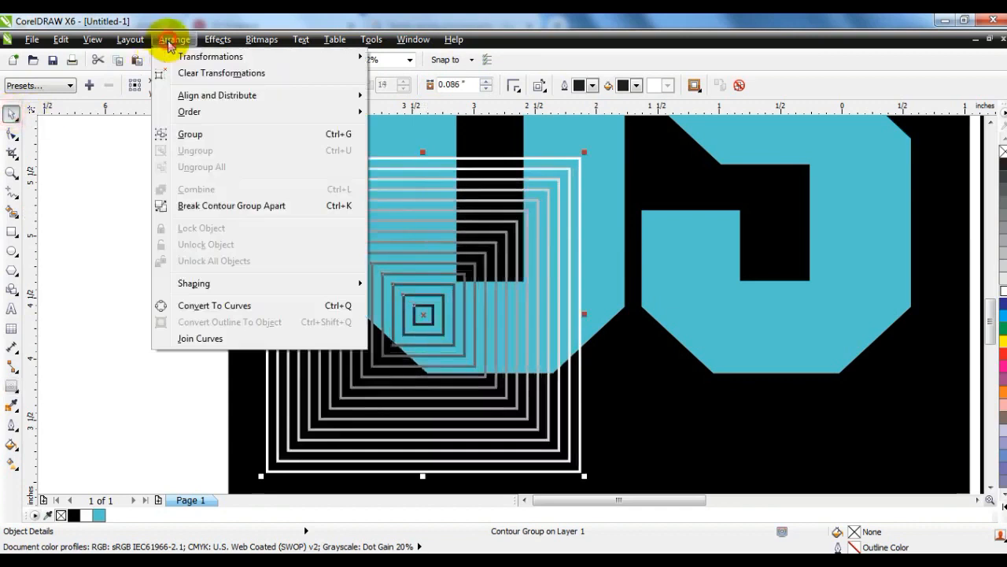
{"action": "left_click", "coordinate": [217, 205]}
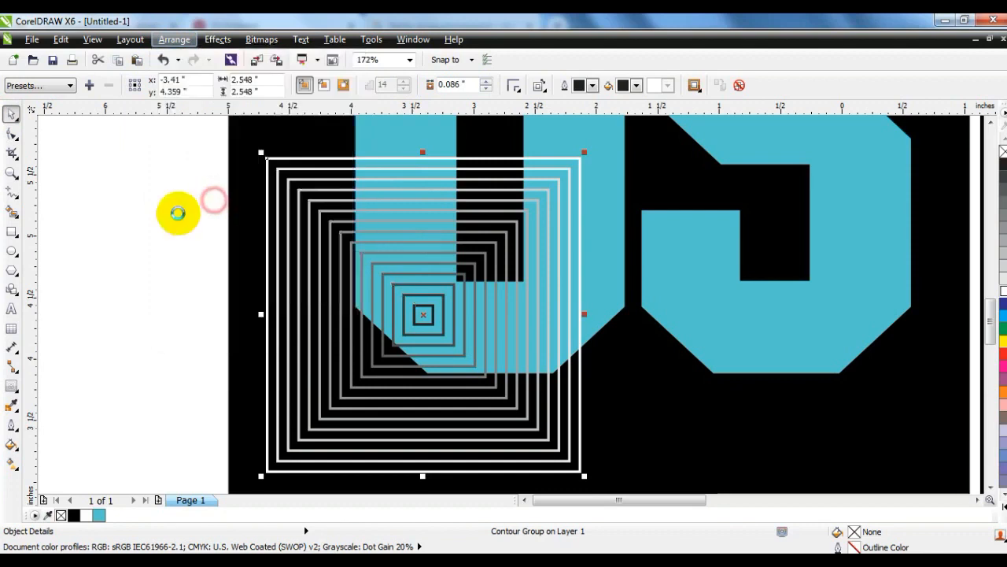
{"action": "left_click", "coordinate": [291, 167]}
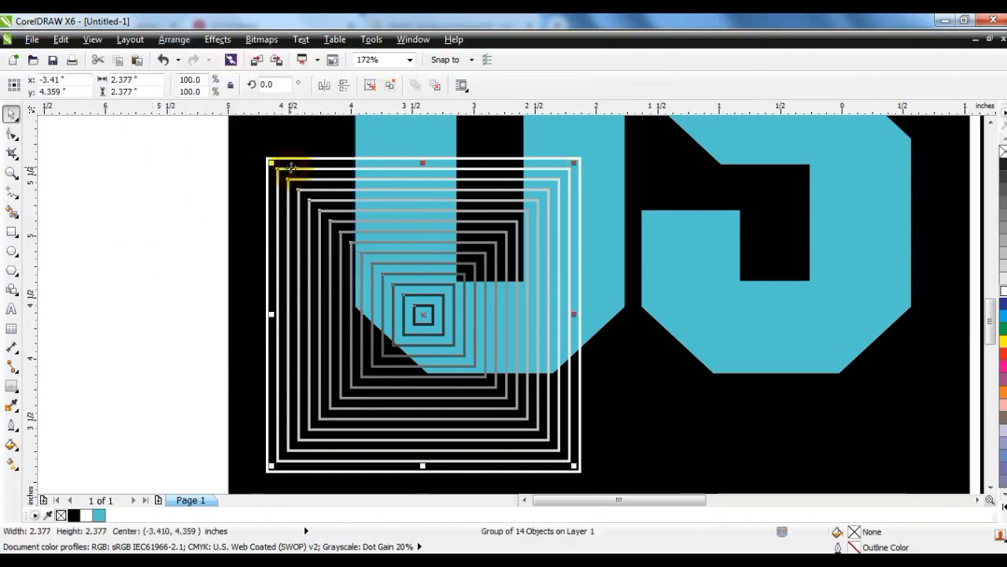
{"action": "left_click", "coordinate": [371, 85]}
{"action": "left_click", "coordinate": [204, 181]}
Fill the outermost square of the concentric set with black.
{"action": "left_click", "coordinate": [279, 167]}
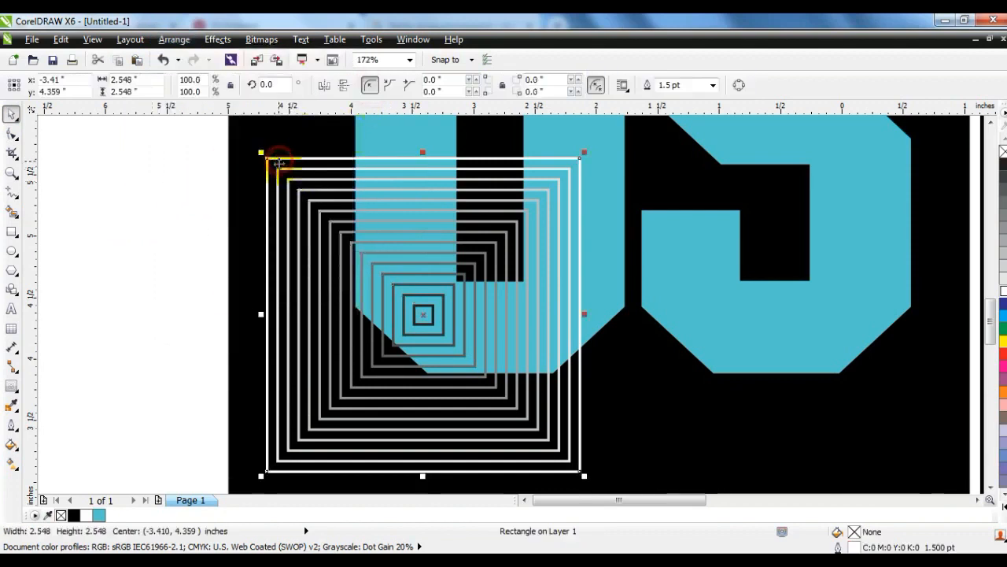
{"action": "left_click", "coordinate": [73, 515]}
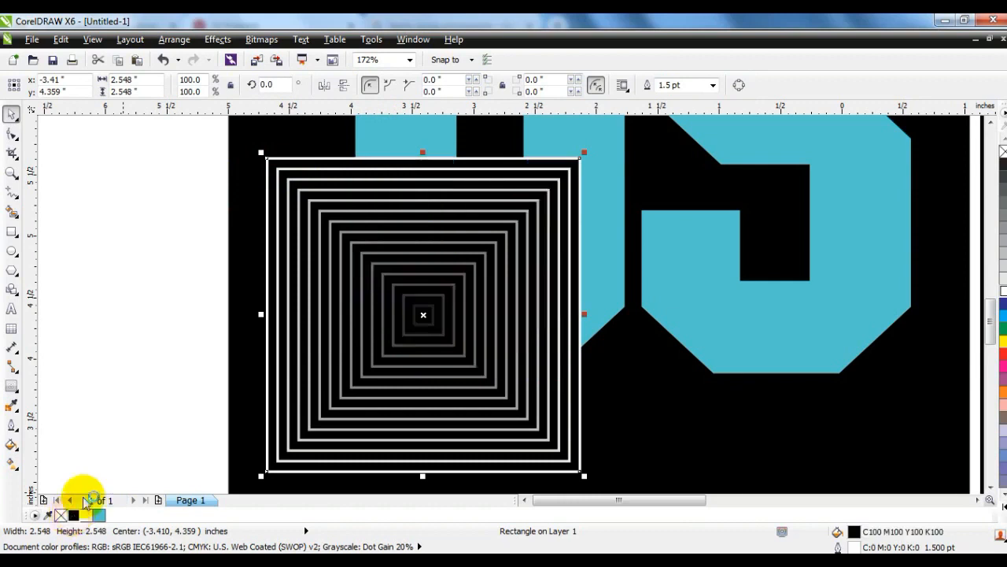
{"action": "left_click", "coordinate": [167, 285]}
Recolour the outlines of all inner squares and the outermost square to turquoise.
{"action": "left_click_drag", "start_coordinate": [195, 163], "coordinate": [578, 469]}
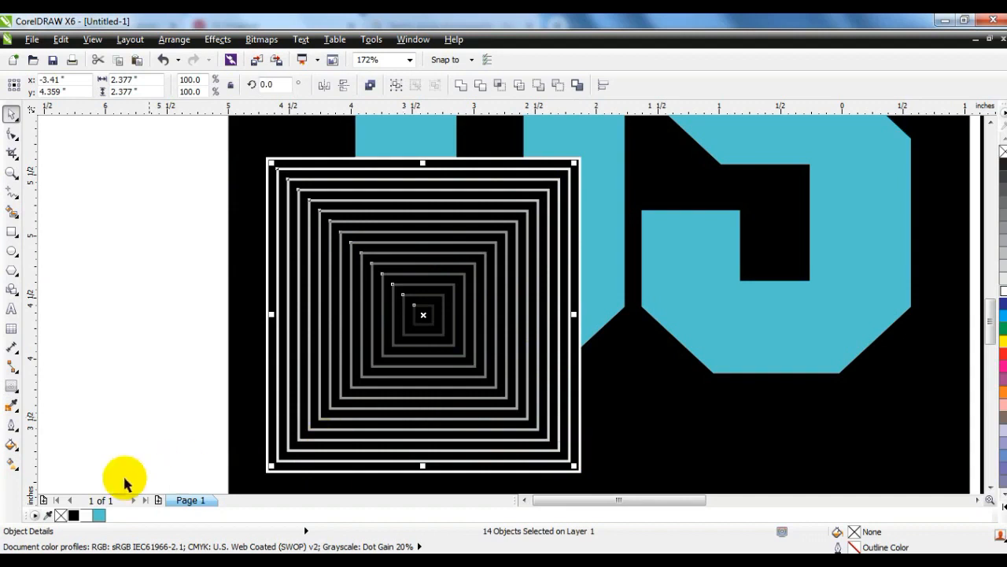
{"action": "right_click", "coordinate": [98, 516]}
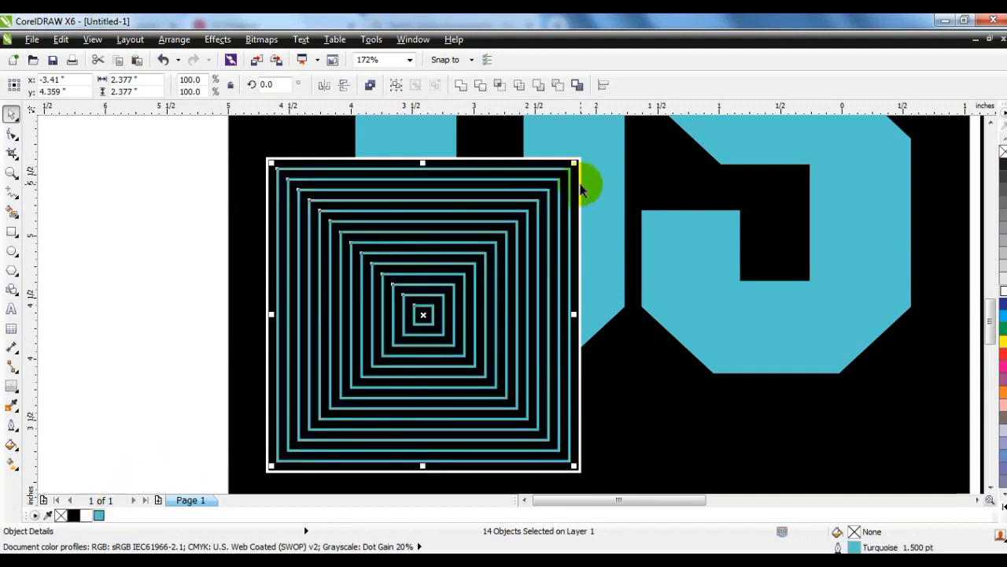
{"action": "left_click", "coordinate": [582, 188]}
{"action": "right_click", "coordinate": [98, 515]}
Select all 15 concentric squares and place a copy of them over the end of the 5's upper arm.
{"action": "left_click", "coordinate": [138, 280]}
{"action": "left_click_drag", "start_coordinate": [189, 140], "coordinate": [587, 488]}
{"action": "scroll", "coordinate": [500, 442], "scroll_direction": "down", "scroll_amount": 3}
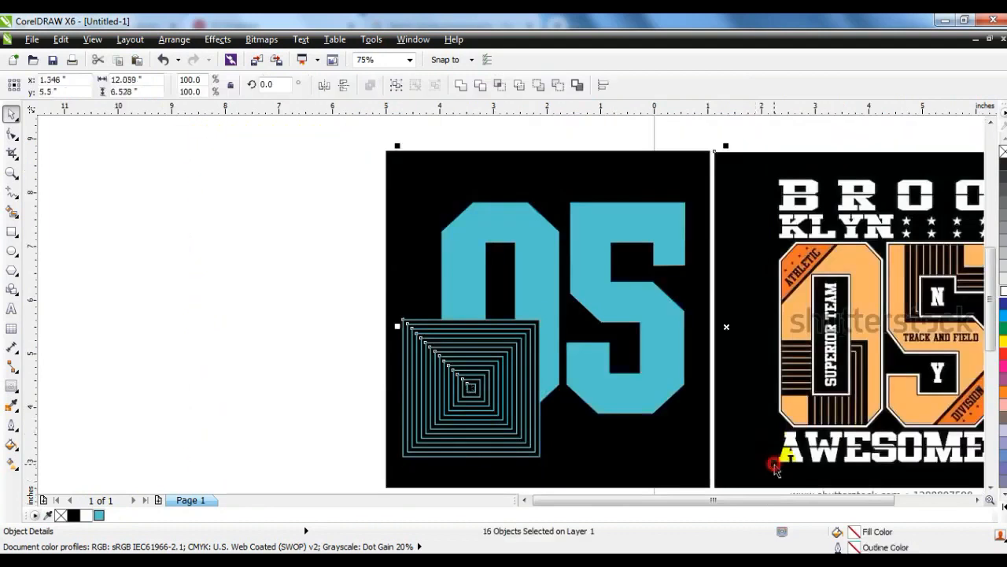
{"action": "key", "text": "shift+F2"}
{"action": "key", "text": "Escape"}
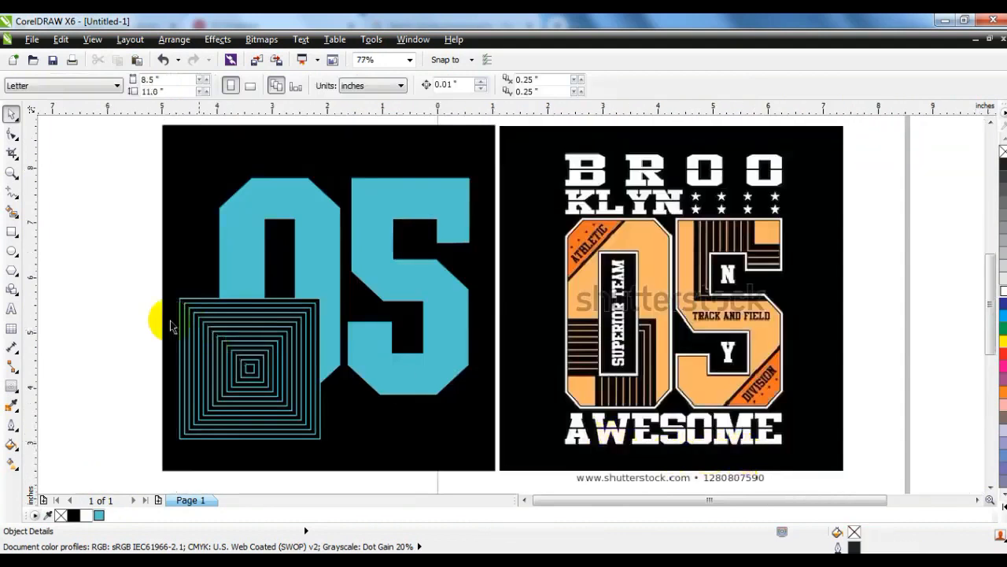
{"action": "left_click_drag", "start_coordinate": [130, 264], "coordinate": [329, 443]}
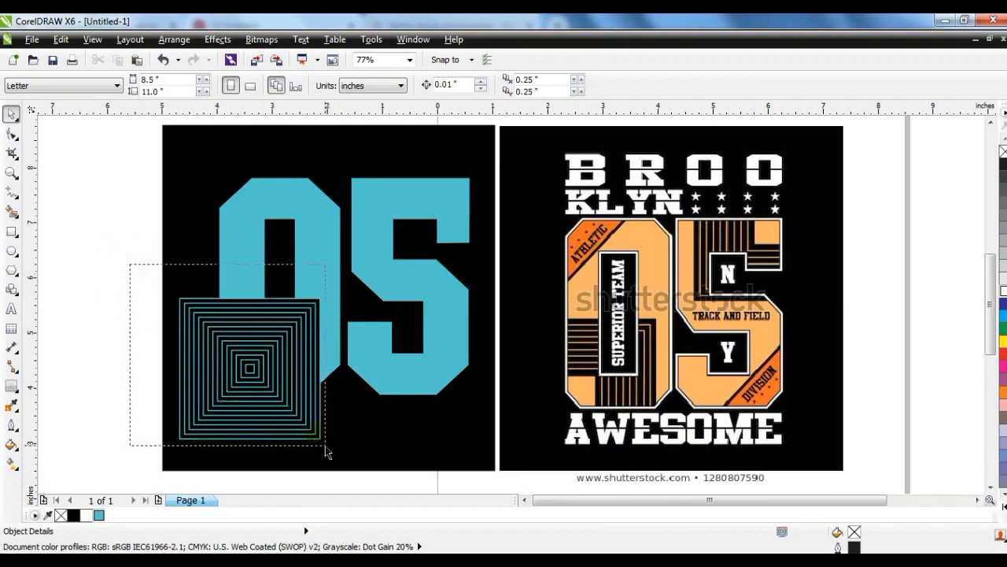
{"action": "left_click_drag", "start_coordinate": [325, 445], "coordinate": [325, 445]}
{"action": "left_click_drag", "start_coordinate": [244, 366], "coordinate": [441, 198]}
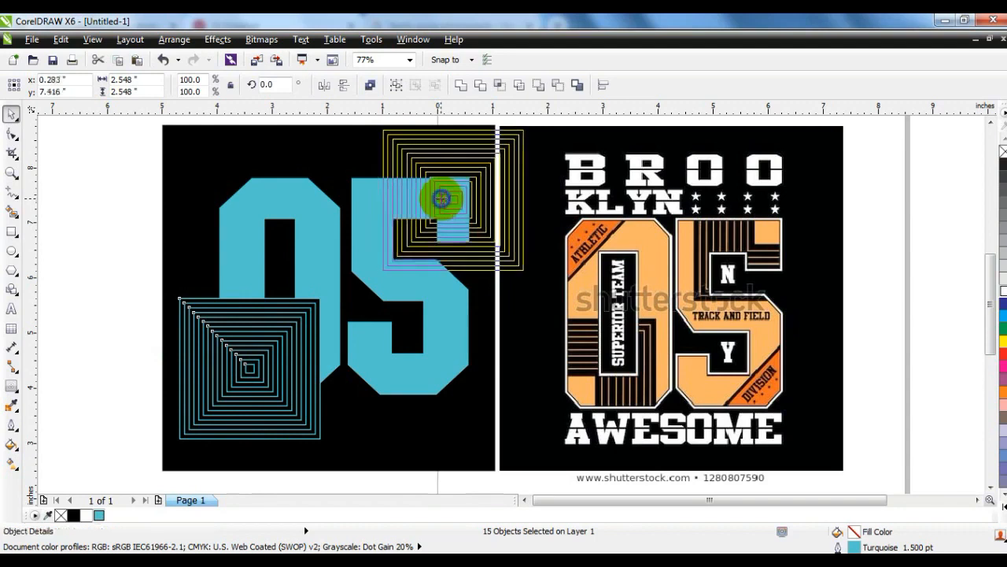
PowerClip the copied concentric squares on the 5's upper arm inside the 05 shape.
{"action": "left_click", "coordinate": [218, 40]}
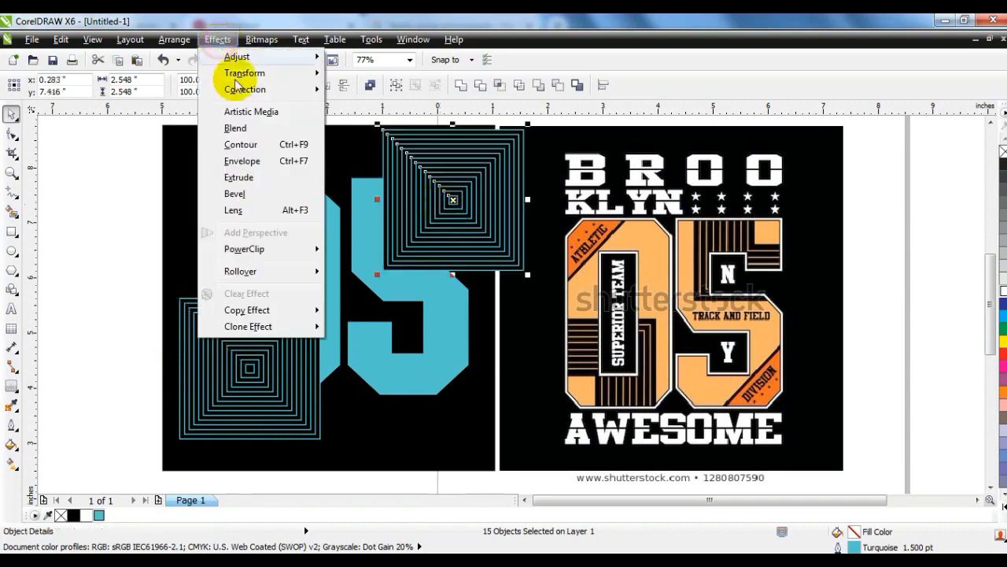
{"action": "mouse_move", "coordinate": [276, 248]}
{"action": "left_click", "coordinate": [386, 250]}
{"action": "left_click", "coordinate": [355, 199]}
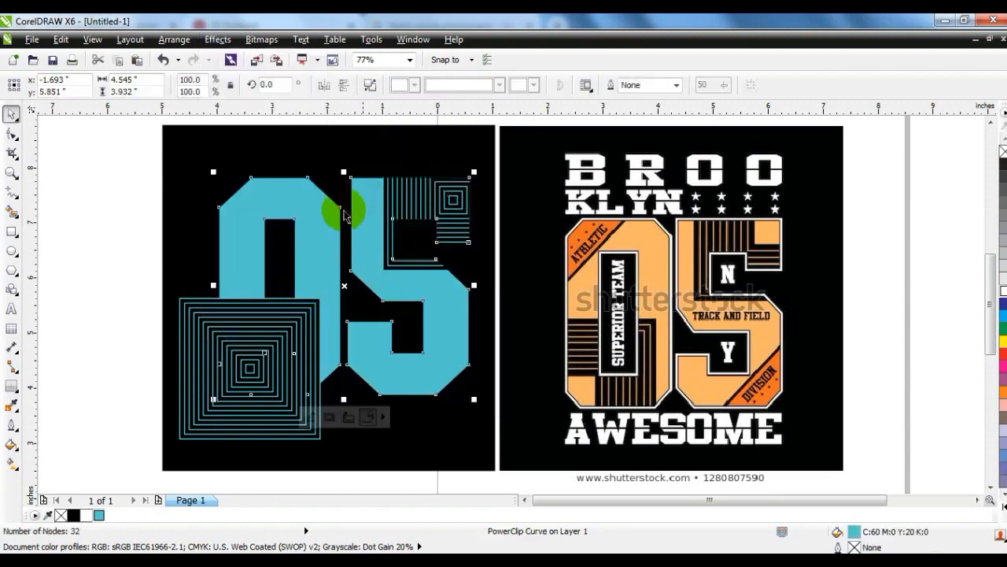
{"action": "left_click", "coordinate": [119, 247]}
PowerClip the original concentric squares over the lower part of the 0 inside the 05 shape.
{"action": "left_click_drag", "start_coordinate": [104, 279], "coordinate": [333, 456]}
{"action": "left_click", "coordinate": [218, 39]}
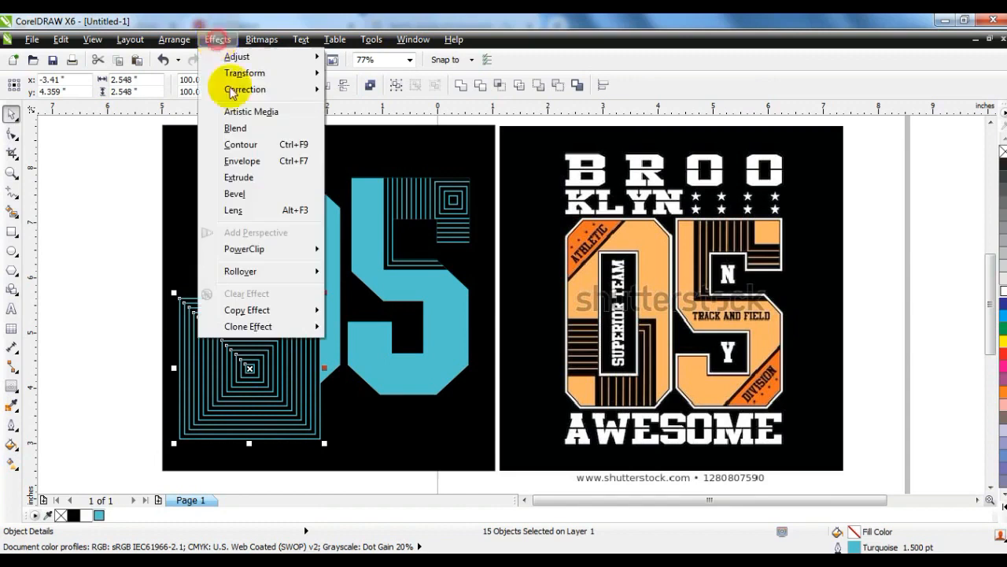
{"action": "mouse_move", "coordinate": [263, 248]}
{"action": "left_click", "coordinate": [347, 252]}
{"action": "left_click", "coordinate": [299, 197]}
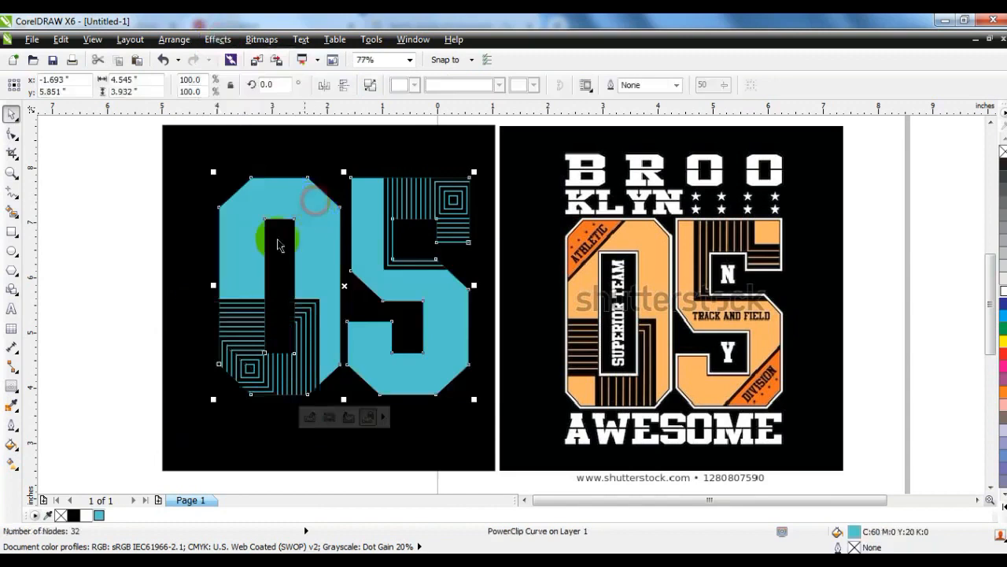
{"action": "left_click", "coordinate": [120, 295]}
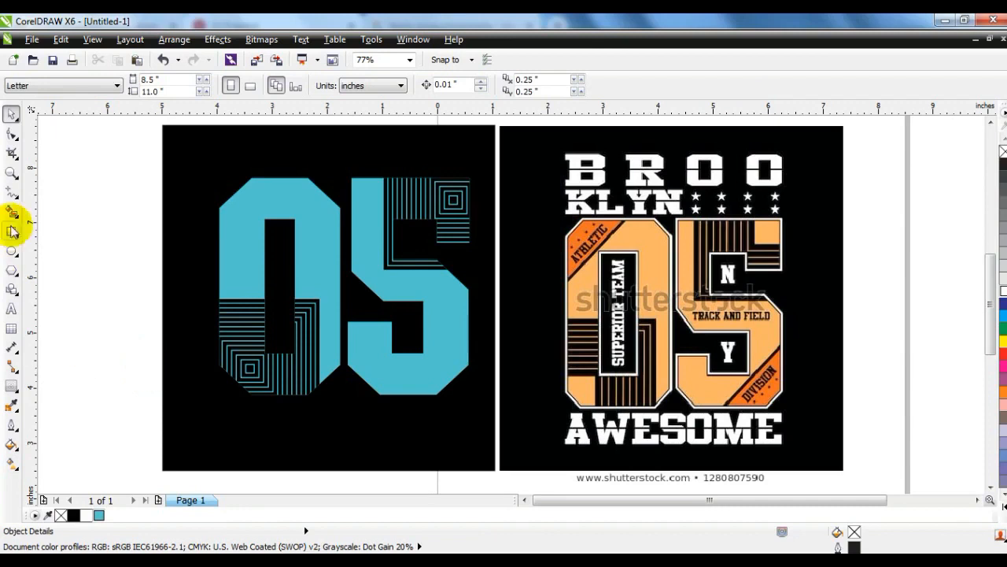
Edit the PowerClip contents, shift the 0's concentric squares about 0.1 inch left and down, and finish editing.
{"action": "left_click", "coordinate": [252, 325]}
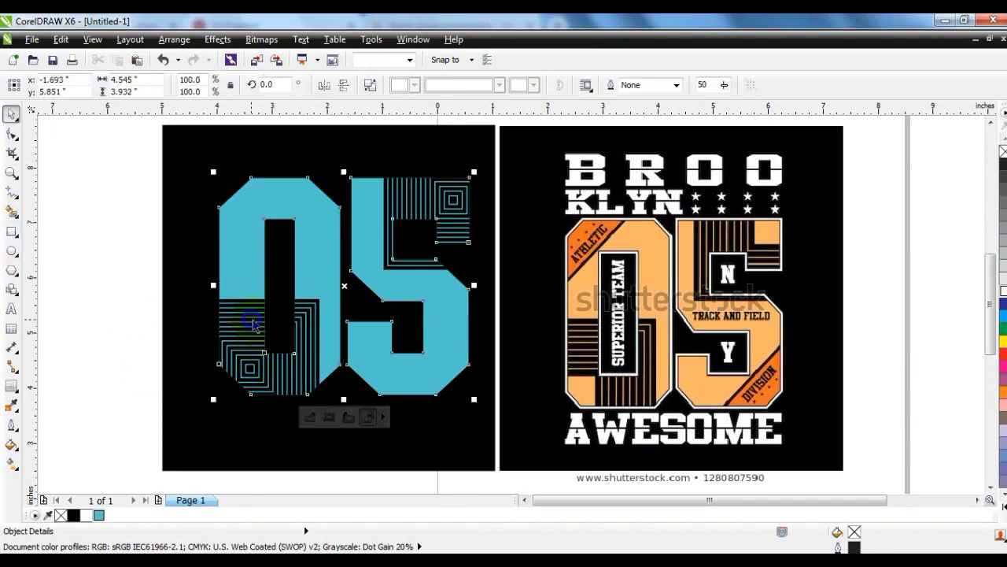
{"action": "right_click", "coordinate": [252, 325]}
{"action": "left_click", "coordinate": [290, 73]}
{"action": "left_click_drag", "start_coordinate": [101, 252], "coordinate": [340, 459]}
{"action": "left_click_drag", "start_coordinate": [274, 413], "coordinate": [268, 418]}
{"action": "left_click", "coordinate": [157, 345], "text": "ctrl"}
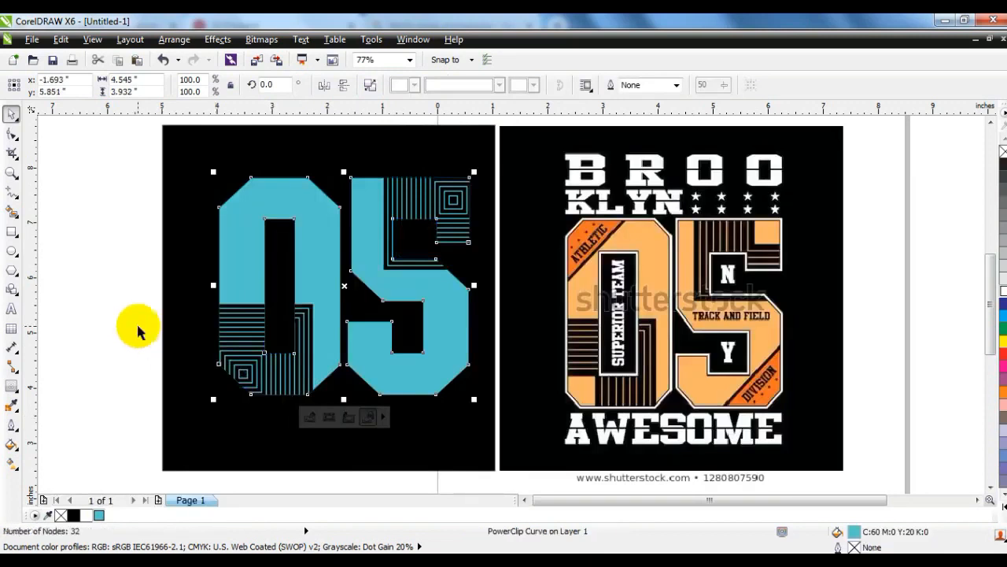
Draw a square about 1.07 inches wide over the 0's lower left corner, fill it turquoise and remove its outline.
{"action": "left_click", "coordinate": [137, 330]}
{"action": "left_click", "coordinate": [12, 231]}
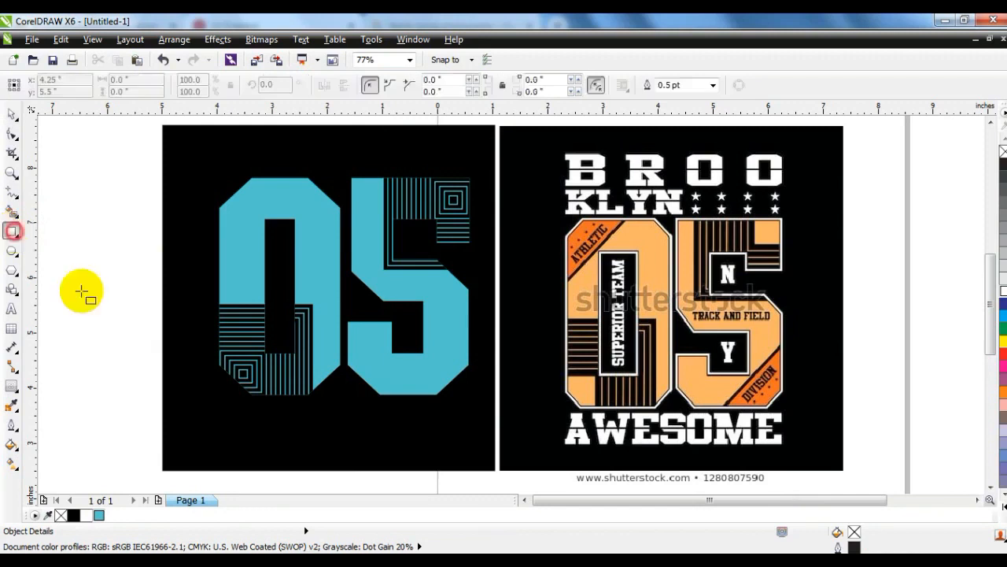
{"action": "left_click_drag", "start_coordinate": [212, 347], "coordinate": [253, 402]}
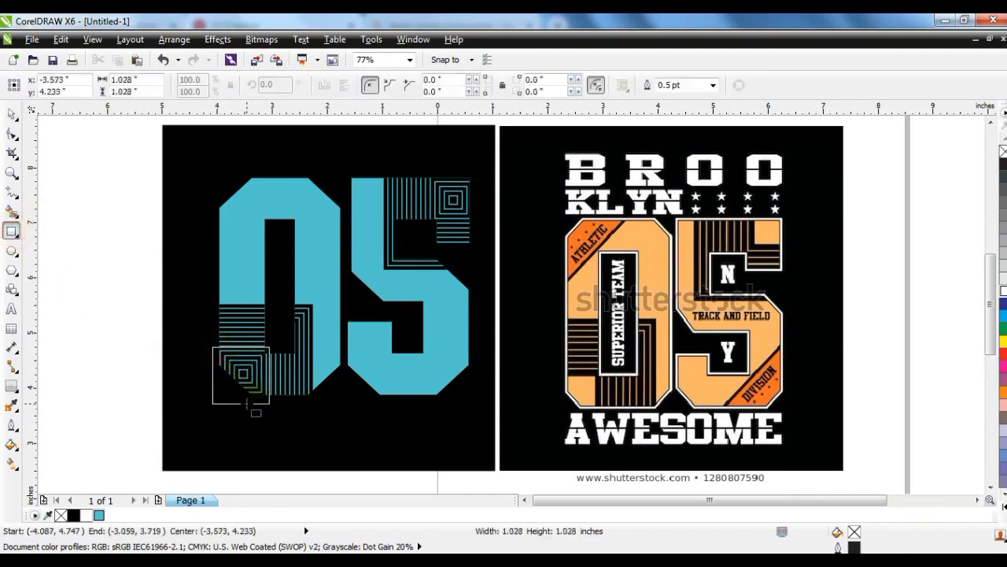
{"action": "left_click_drag", "start_coordinate": [246, 403], "coordinate": [246, 403]}
{"action": "left_click", "coordinate": [12, 115]}
{"action": "left_click", "coordinate": [98, 515]}
{"action": "right_click", "coordinate": [1001, 152]}
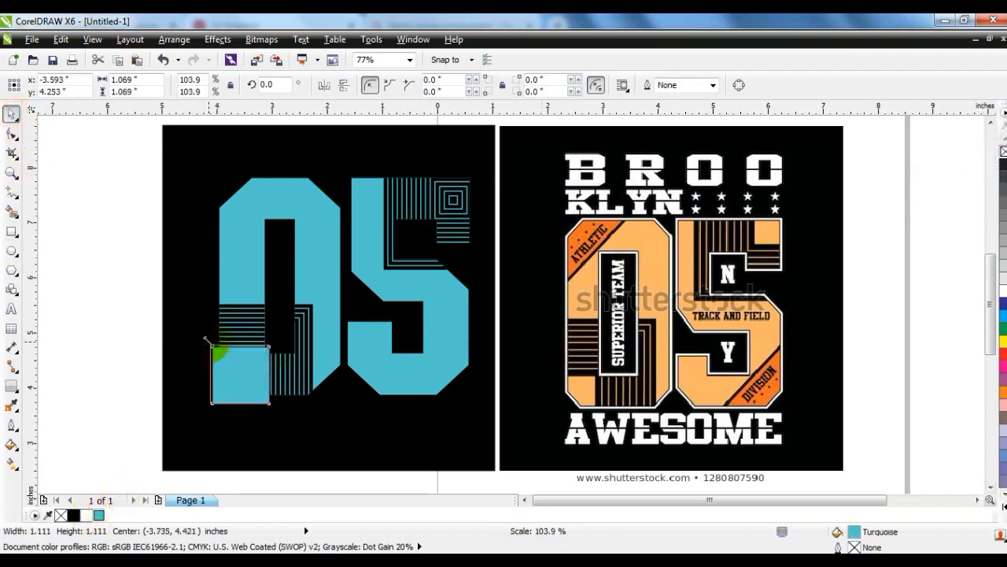
{"action": "left_click_drag", "start_coordinate": [206, 340], "coordinate": [205, 339]}
Copy the turquoise square to the 5's upper right corner and PowerClip the copy inside the 05 shape.
{"action": "left_click_drag", "start_coordinate": [233, 386], "coordinate": [455, 202]}
{"action": "right_click", "coordinate": [455, 201]}
{"action": "key", "text": "alt+c"}
{"action": "key", "text": "w"}
{"action": "key", "text": "p"}
{"action": "left_click", "coordinate": [394, 200]}
PowerClip the turquoise square at the 0's lower left corner inside the 05 shape.
{"action": "left_click", "coordinate": [239, 365]}
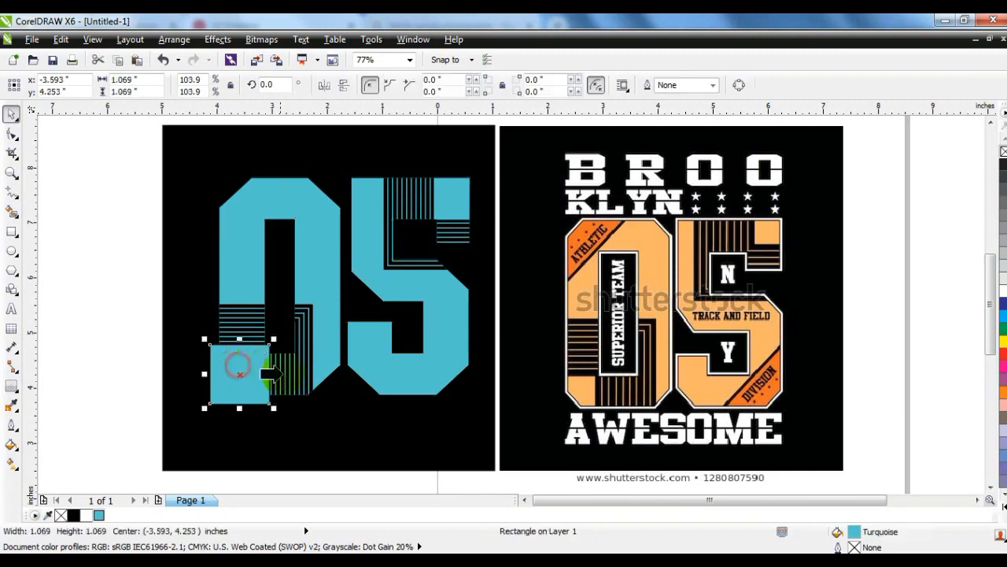
{"action": "key", "text": "Delete"}
{"action": "left_click", "coordinate": [124, 341]}
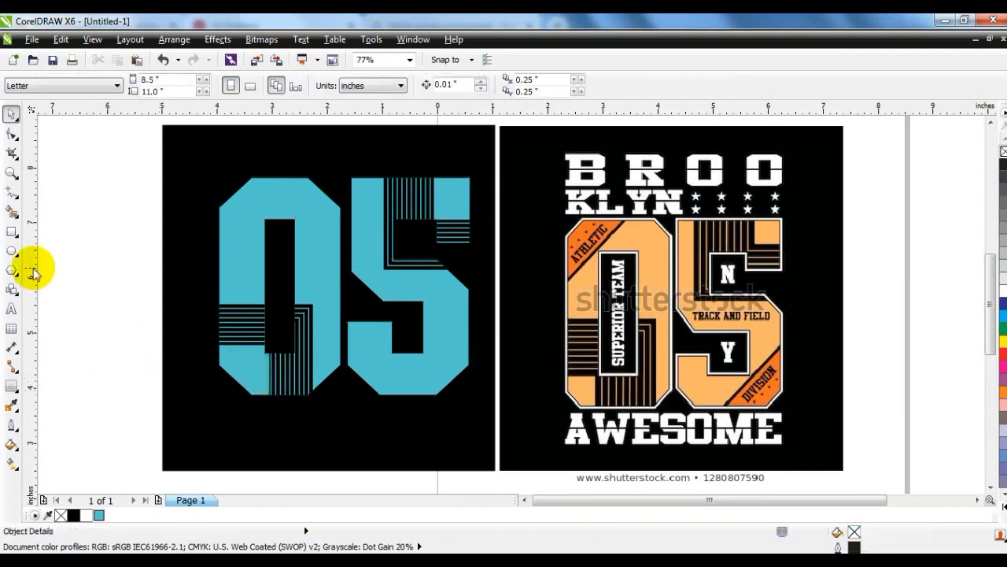
Give the 05 shape a 4 pt outline placed behind its fill.
{"action": "left_click", "coordinate": [12, 232]}
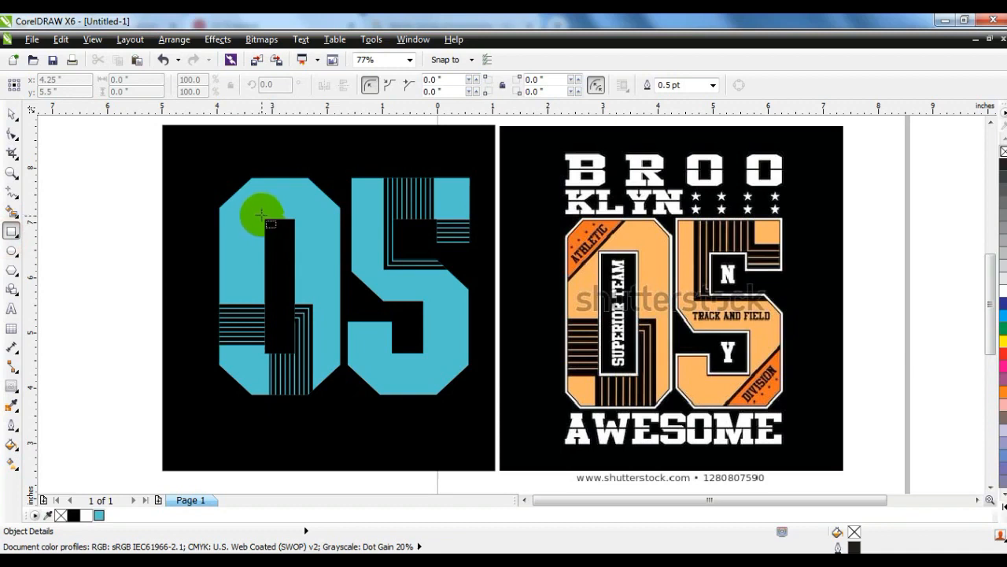
{"action": "left_click", "coordinate": [12, 114]}
{"action": "left_click", "coordinate": [263, 207]}
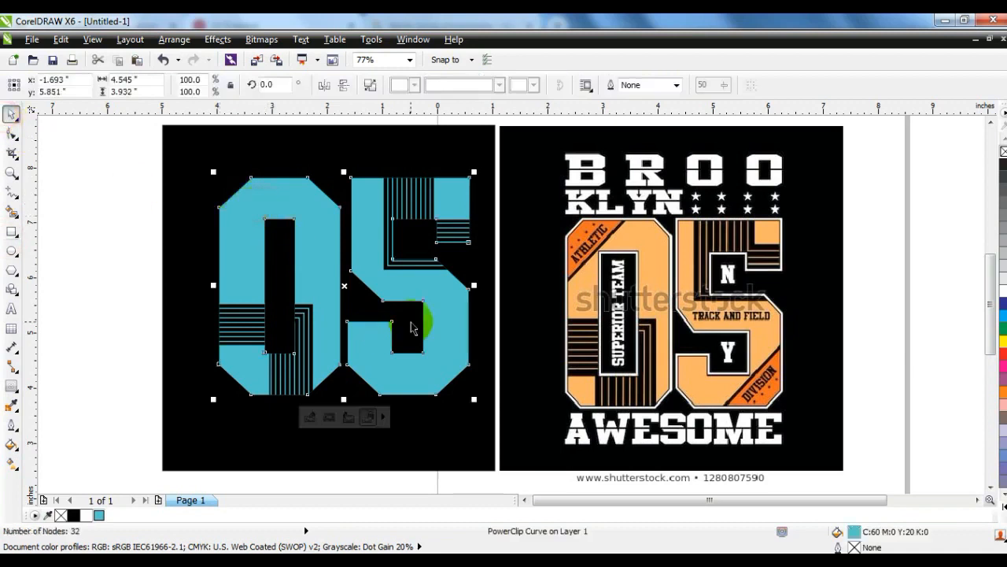
{"action": "scroll", "coordinate": [417, 333], "scroll_direction": "up", "scroll_amount": 2}
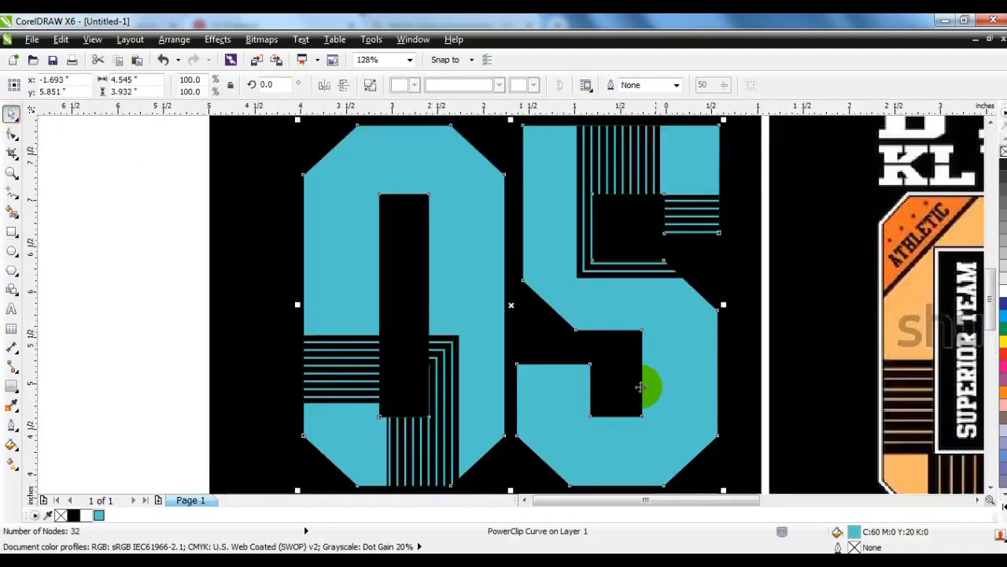
{"action": "left_click", "coordinate": [12, 423]}
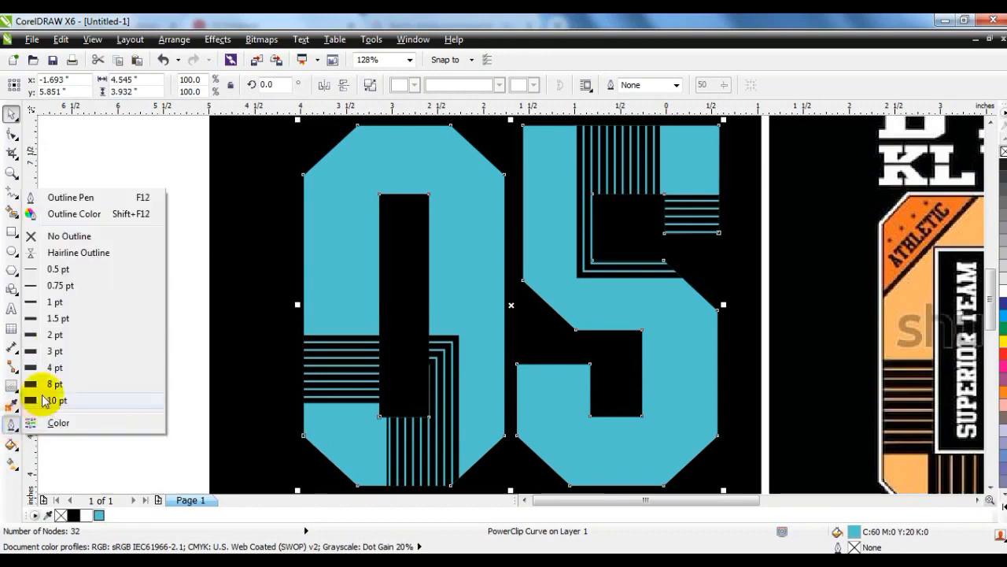
{"action": "left_click", "coordinate": [63, 200]}
{"action": "left_click", "coordinate": [423, 206]}
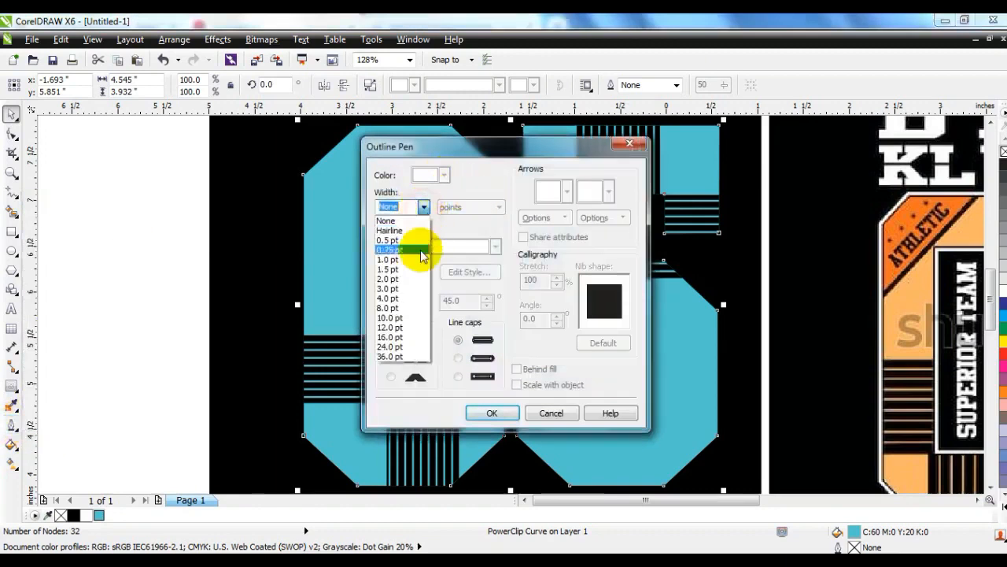
{"action": "left_click", "coordinate": [397, 298]}
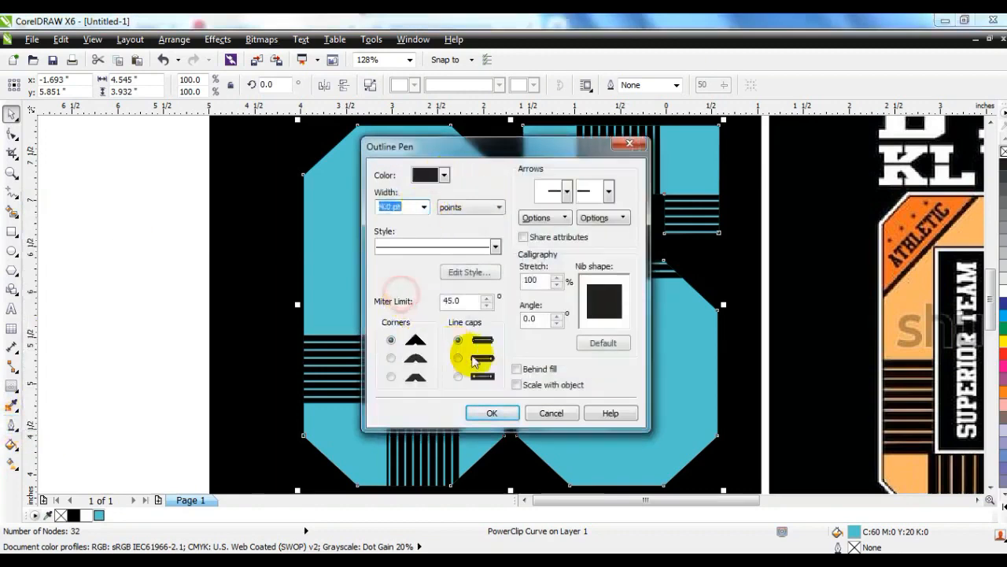
{"action": "left_click", "coordinate": [518, 369]}
{"action": "left_click", "coordinate": [491, 409]}
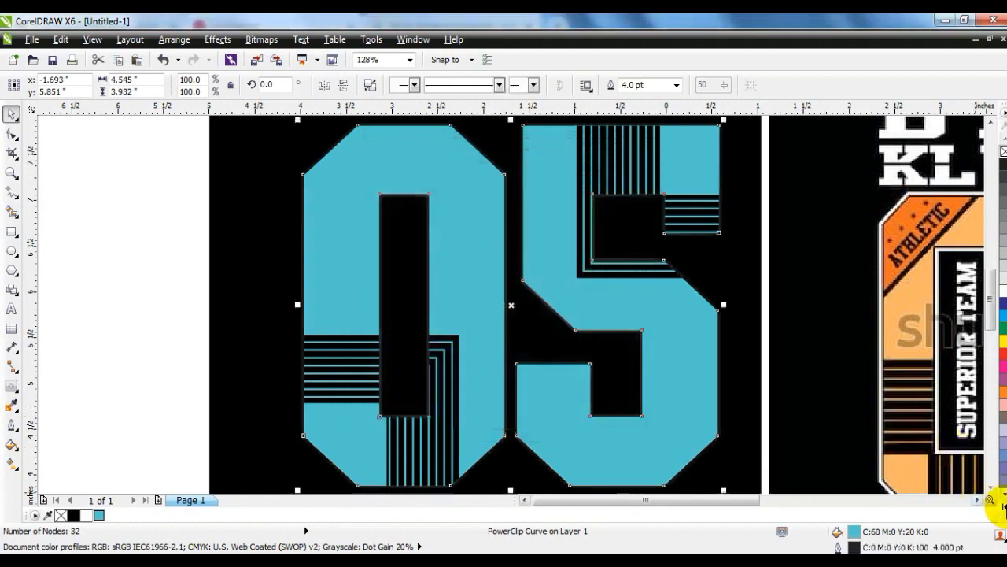
Color the 05's outline white and set its width to 6 pt.
{"action": "left_click", "coordinate": [1003, 504]}
{"action": "right_click", "coordinate": [964, 279]}
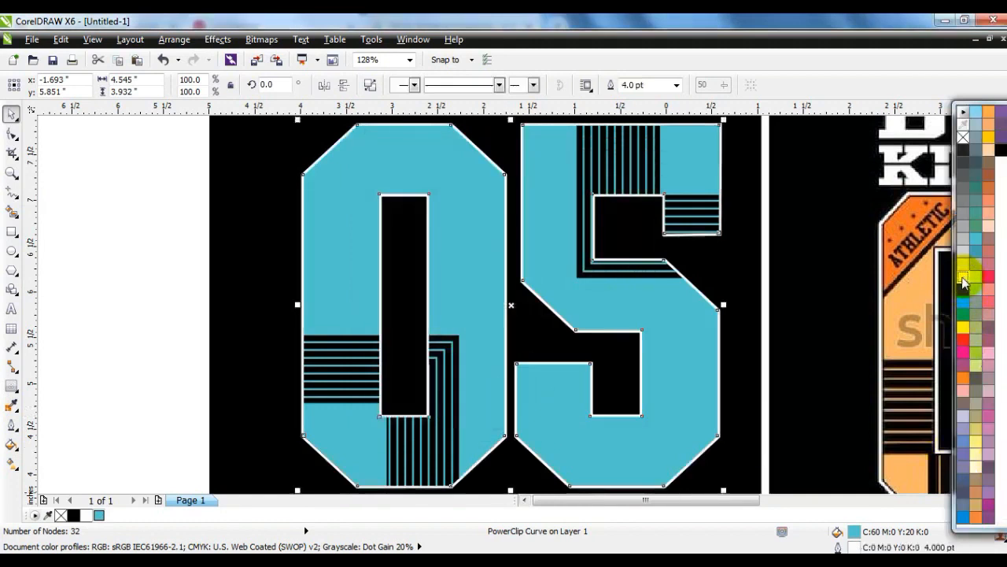
{"action": "left_click", "coordinate": [12, 425]}
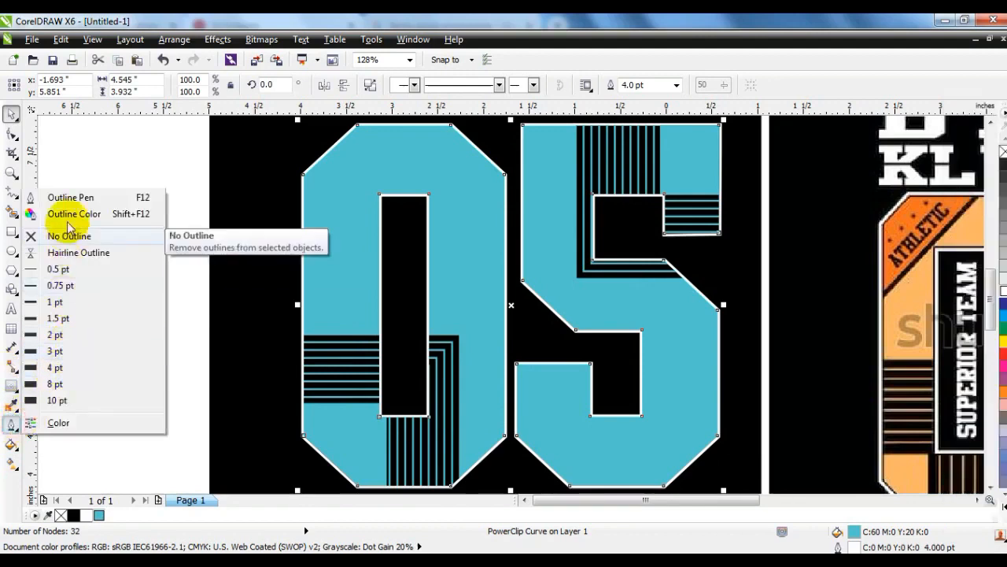
{"action": "left_click", "coordinate": [63, 198]}
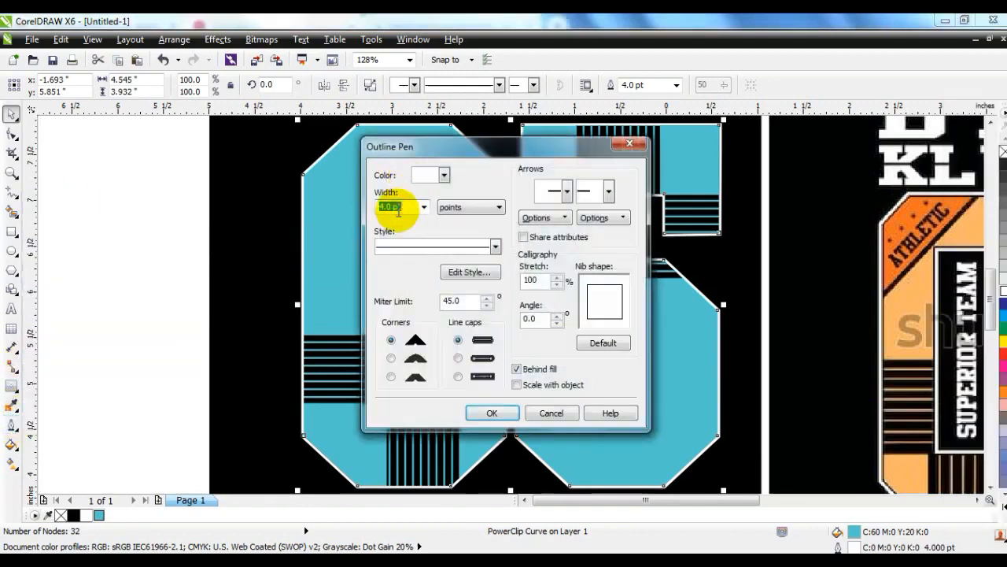
{"action": "type", "text": "6"}
{"action": "key", "text": "Return"}
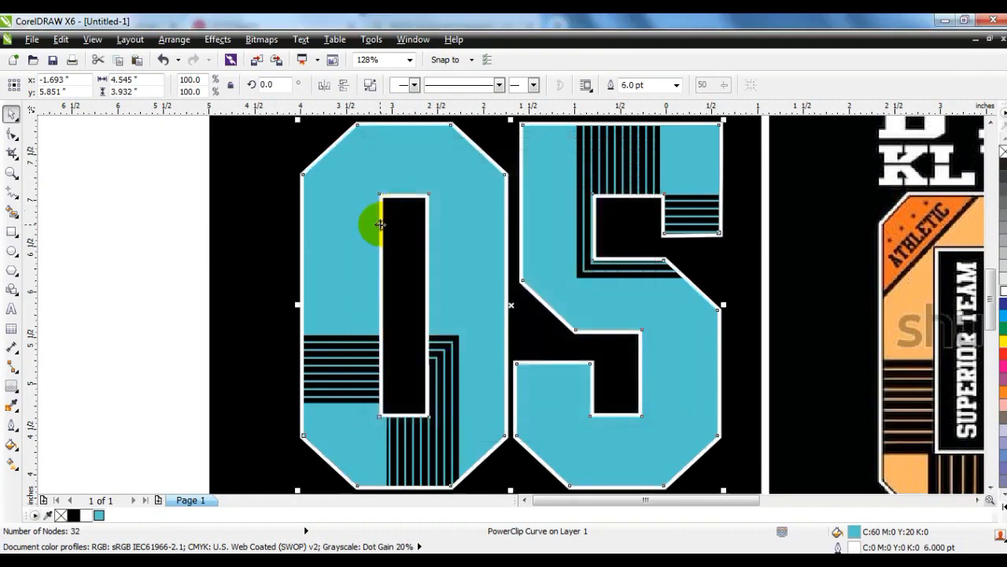
Try to break the outlined 05 PowerClip curve apart and undo the attempt.
{"action": "left_click", "coordinate": [175, 38]}
{"action": "left_click", "coordinate": [209, 206]}
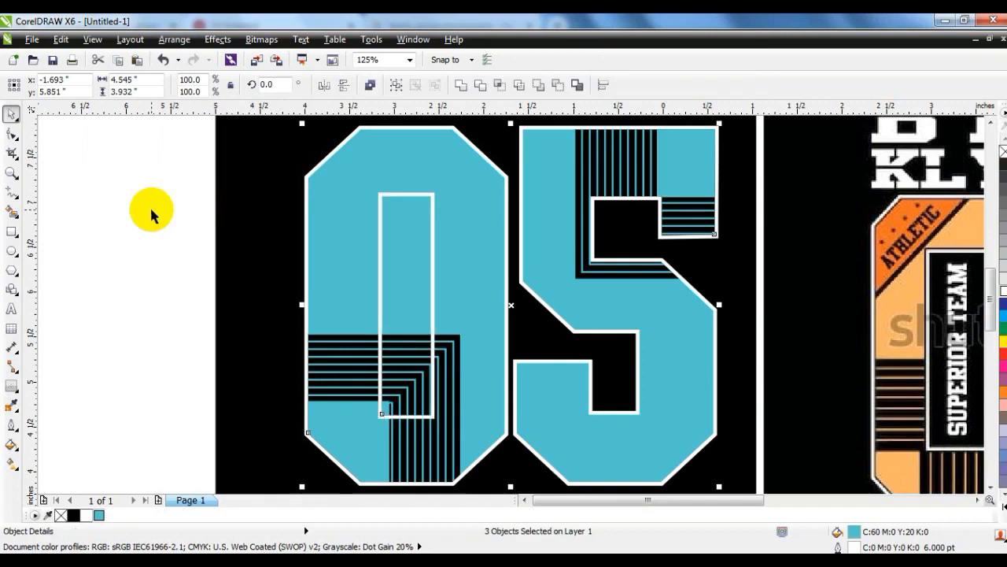
{"action": "key", "text": "ctrl+z"}
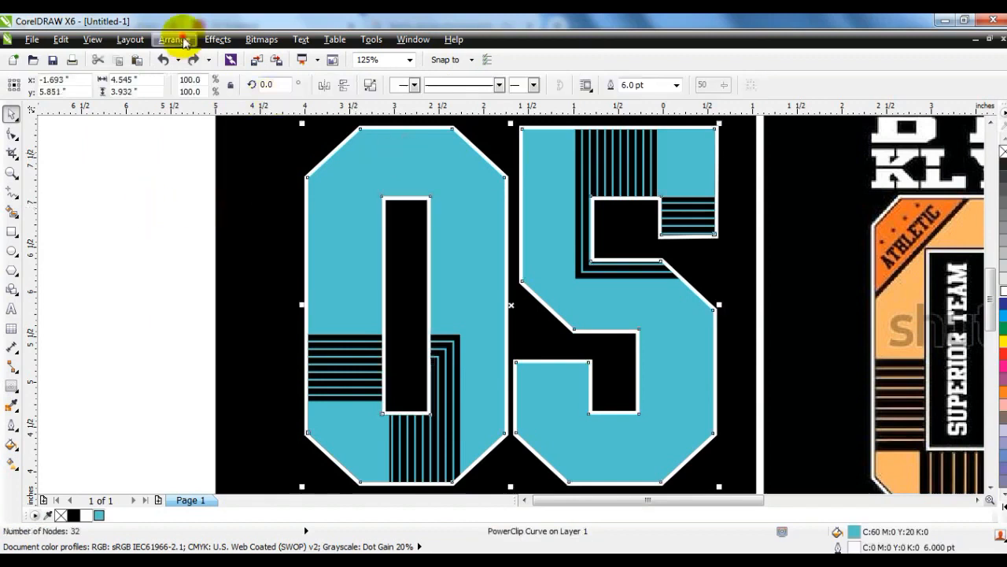
Convert the 05's white outline to a separate object, testing it with a trial move that is undone.
{"action": "left_click", "coordinate": [175, 39]}
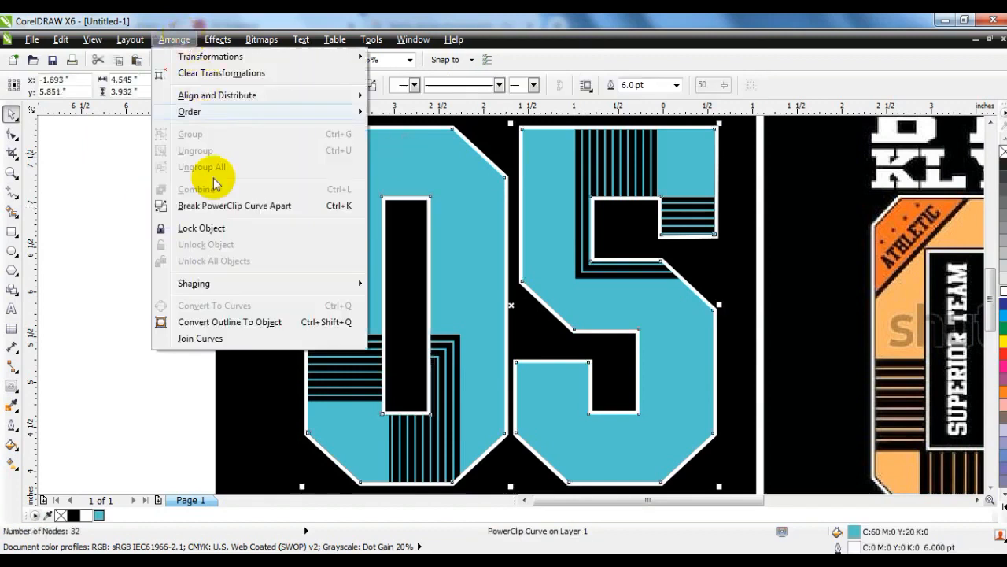
{"action": "left_click", "coordinate": [212, 323]}
{"action": "left_click", "coordinate": [144, 297]}
{"action": "left_click_drag", "start_coordinate": [390, 201], "coordinate": [137, 214]}
{"action": "key", "text": "ctrl+z"}
Give the 05 shape a black 3 pt outline placed behind its fill, inside the white contour.
{"action": "left_click", "coordinate": [457, 166]}
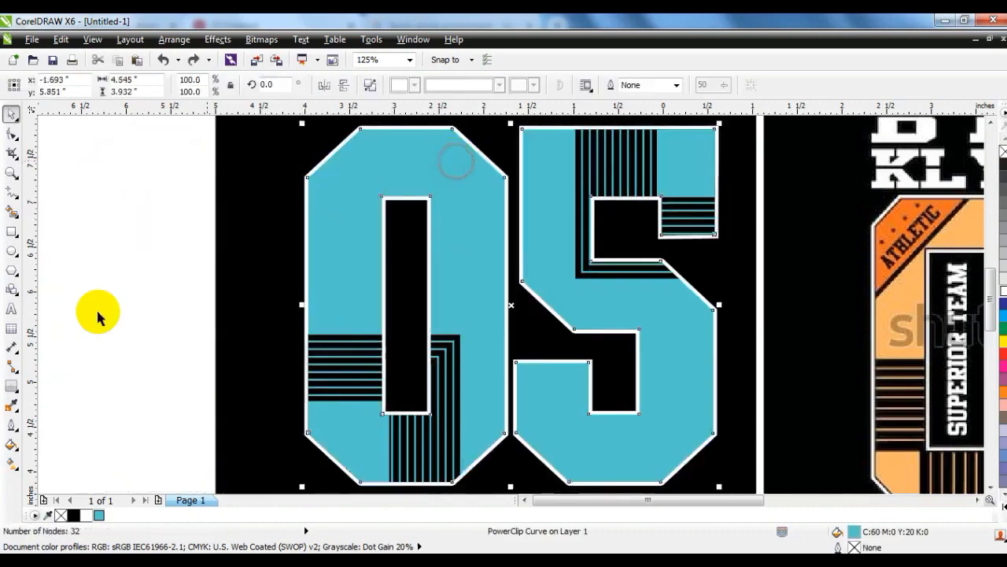
{"action": "left_click", "coordinate": [12, 423]}
{"action": "left_click", "coordinate": [81, 201]}
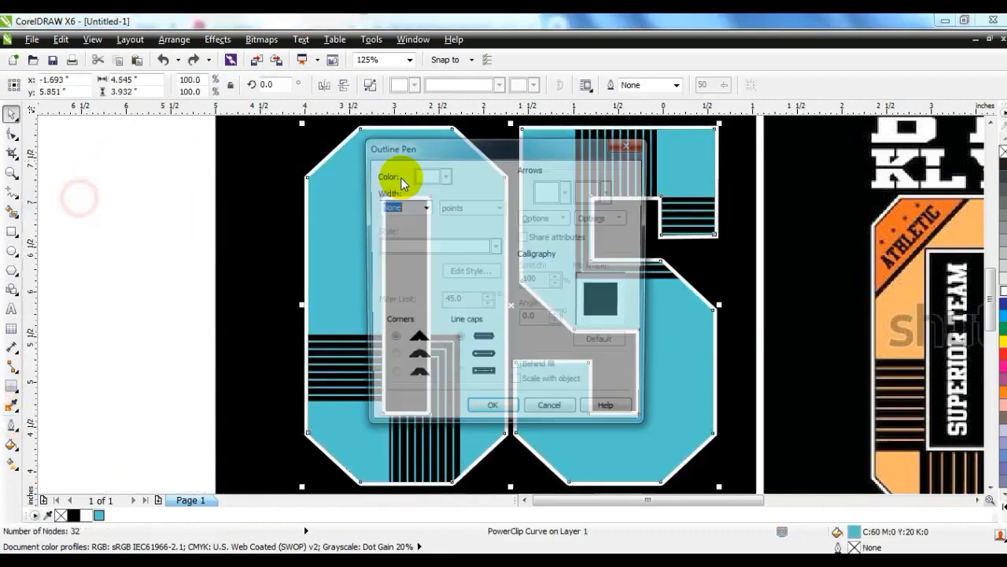
{"action": "left_click", "coordinate": [420, 207]}
{"action": "left_click", "coordinate": [399, 289]}
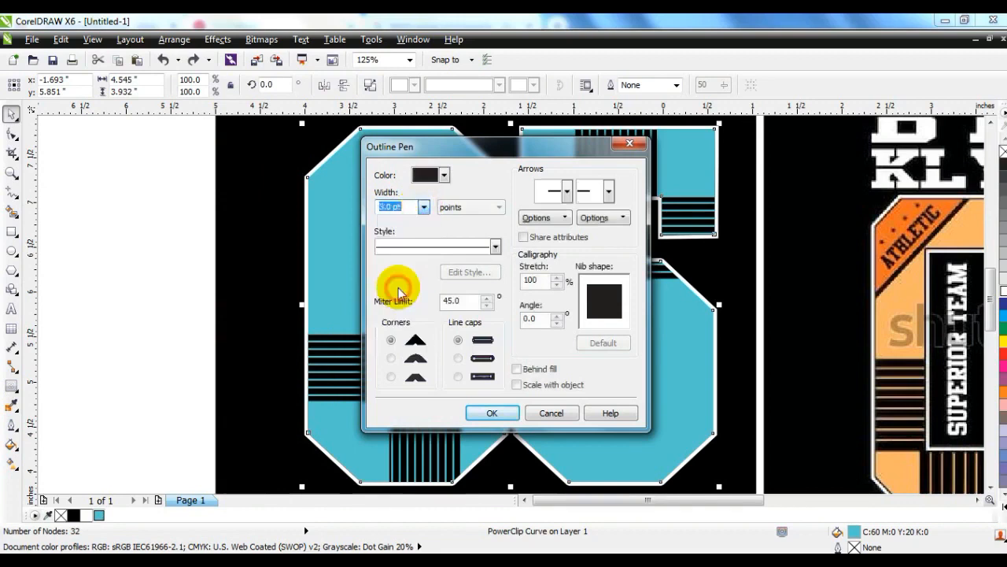
{"action": "left_click", "coordinate": [516, 369]}
{"action": "left_click", "coordinate": [492, 412]}
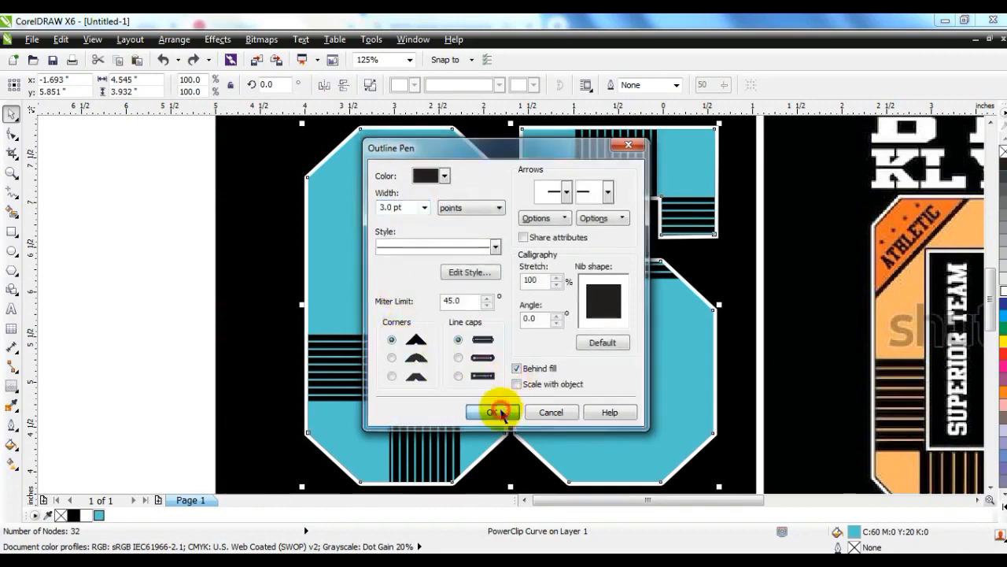
Examine the outlined 05 artwork side by side with the whole reference graphic.
{"action": "left_click", "coordinate": [275, 356]}
{"action": "scroll", "coordinate": [275, 356], "scroll_direction": "down", "scroll_amount": 1}
{"action": "left_click", "coordinate": [290, 371]}
{"action": "left_click", "coordinate": [633, 438]}
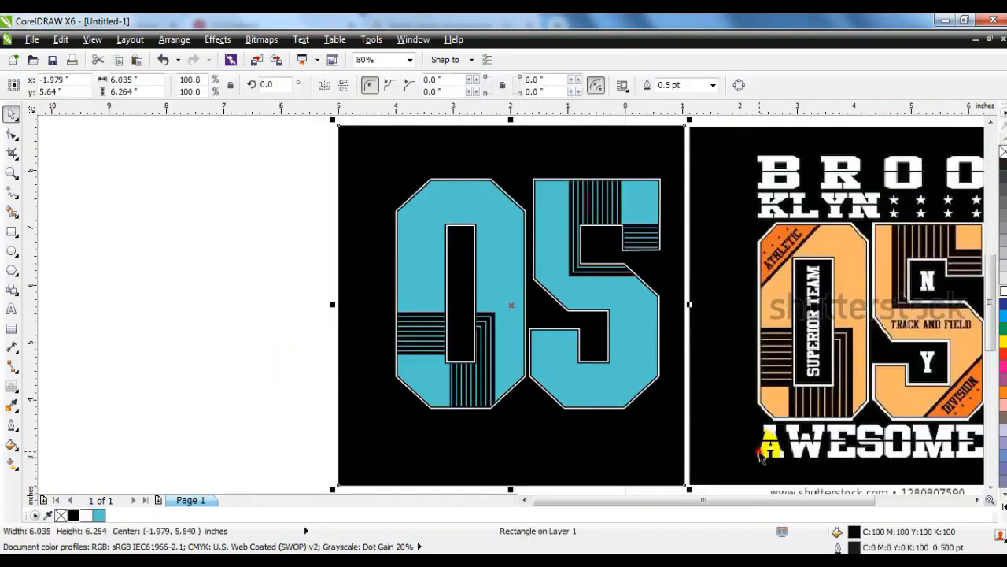
{"action": "left_click", "coordinate": [764, 449], "text": "shift"}
{"action": "key", "text": "shift+F2"}
{"action": "key", "text": "Escape"}
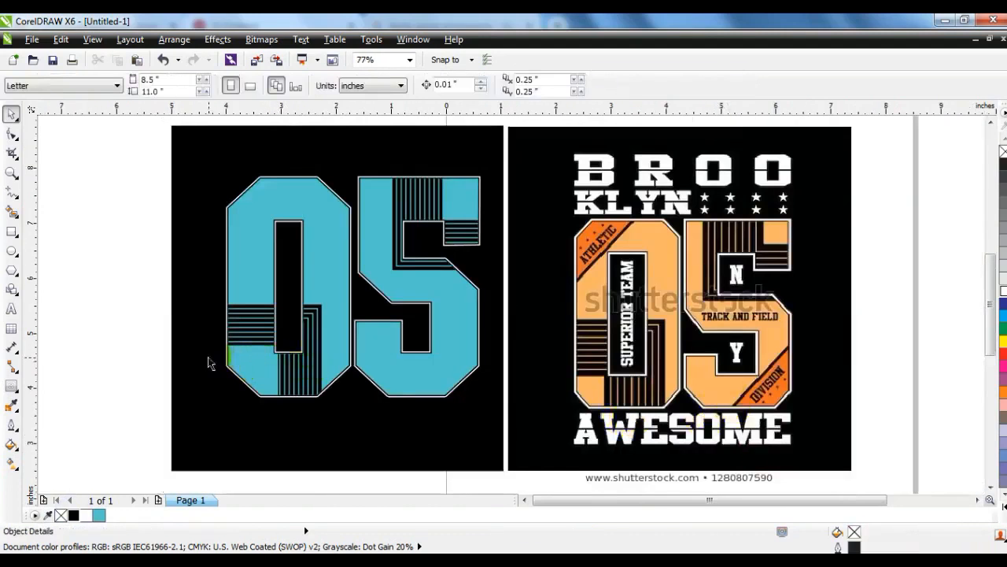
{"action": "left_click", "coordinate": [131, 344]}
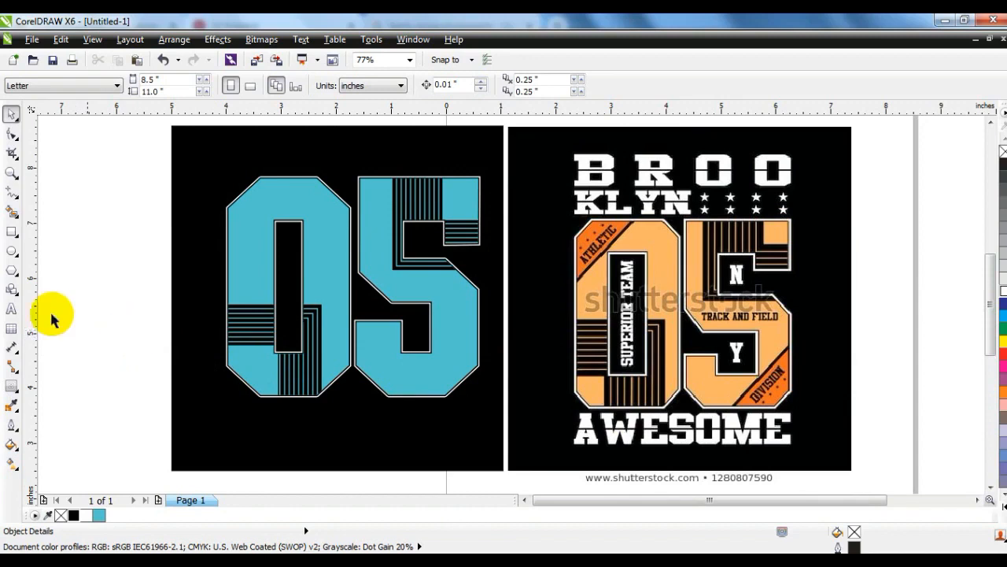
Draw a square about 2.43 inches wide in the empty space beside the 0.
{"action": "left_click", "coordinate": [11, 308]}
{"action": "left_click", "coordinate": [68, 275]}
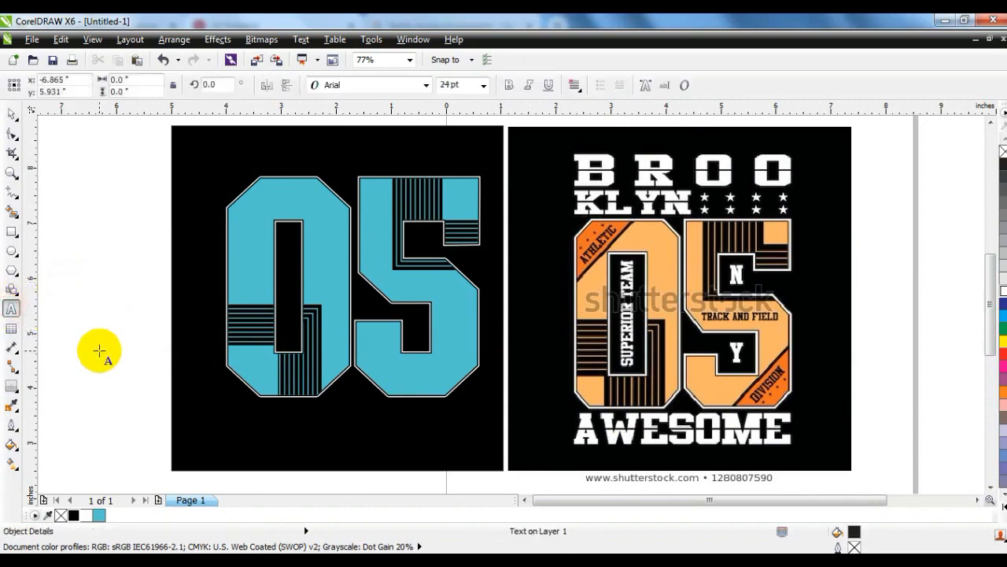
{"action": "left_click", "coordinate": [11, 231]}
{"action": "left_click_drag", "start_coordinate": [67, 207], "coordinate": [162, 342]}
{"action": "key", "text": "space"}
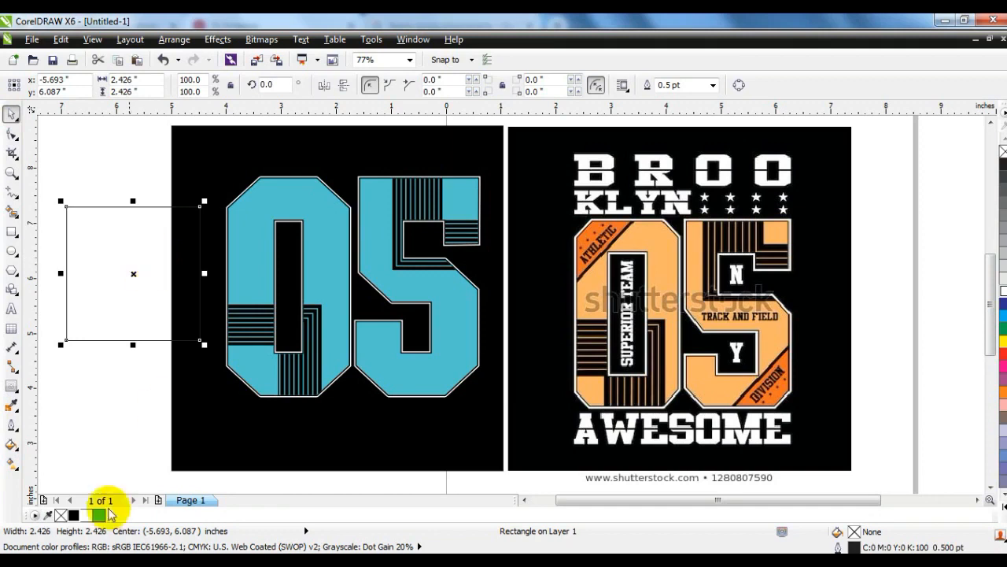
Fill the new square with dark teal, C91 M38 Y47 K12, darkened from the turquoise swatch.
{"action": "left_click", "coordinate": [74, 515]}
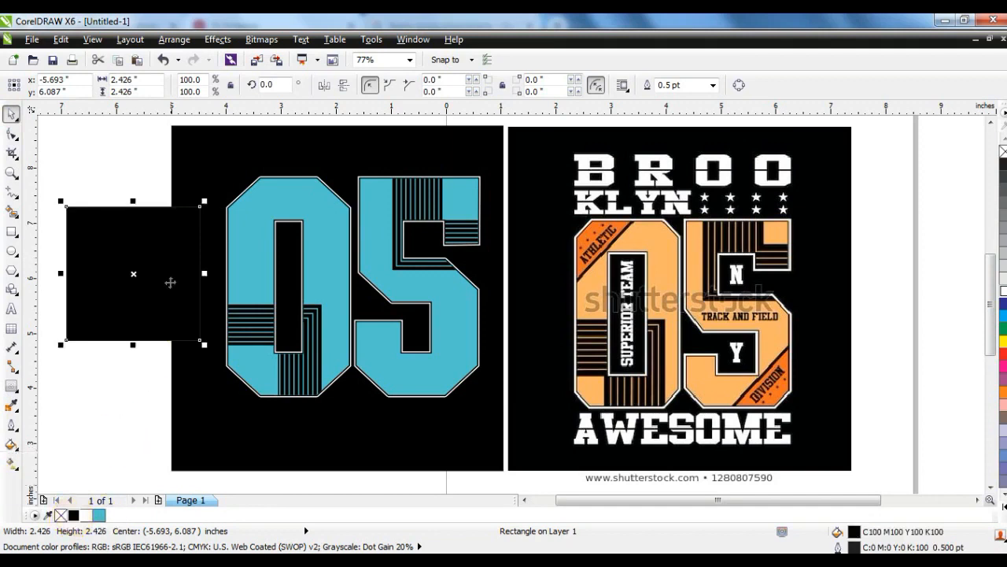
{"action": "left_click", "coordinate": [994, 481]}
{"action": "left_click", "coordinate": [976, 239]}
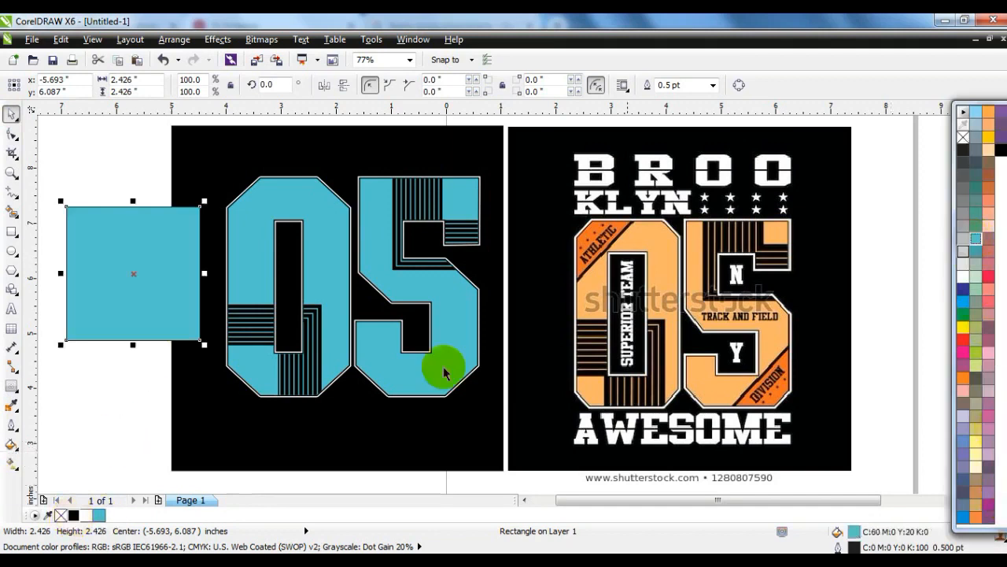
{"action": "left_click", "coordinate": [11, 443]}
{"action": "left_click", "coordinate": [59, 338]}
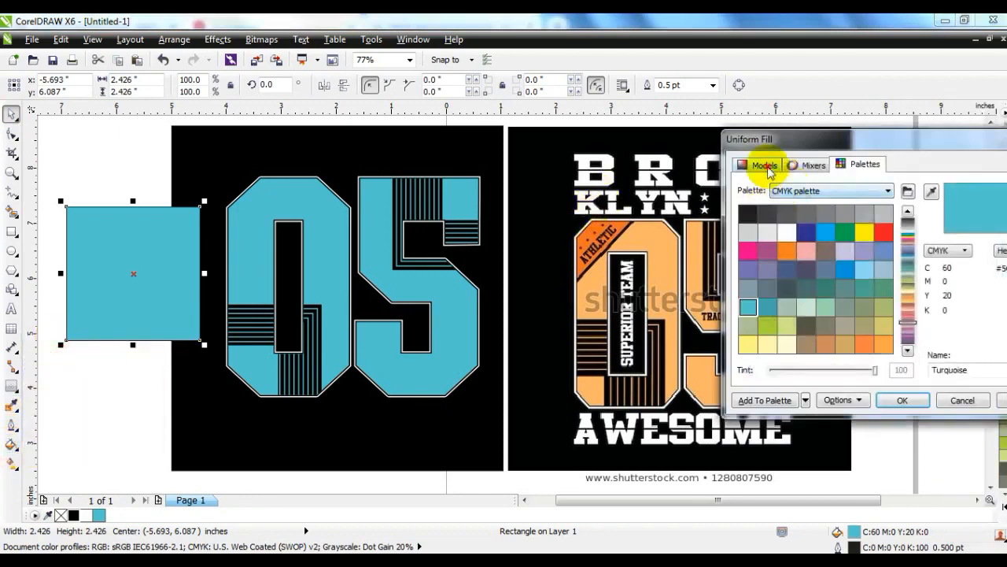
{"action": "left_click", "coordinate": [765, 166]}
{"action": "left_click_drag", "start_coordinate": [832, 236], "coordinate": [862, 292]}
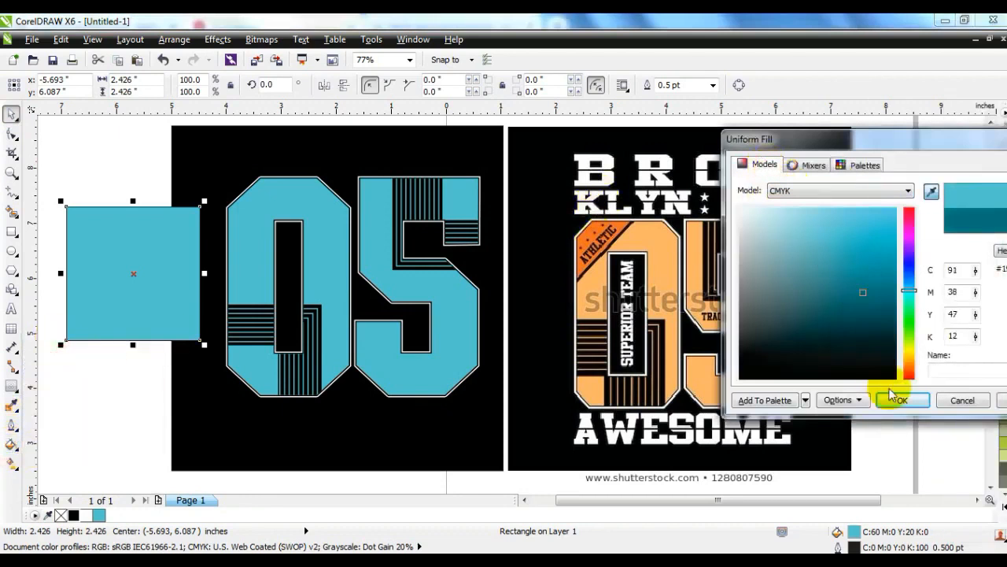
{"action": "left_click", "coordinate": [901, 400]}
Rotate the teal square 45° over the 0's upper left corner, put a slightly offset black copy behind it, and select both.
{"action": "left_click", "coordinate": [184, 289]}
{"action": "left_click_drag", "start_coordinate": [204, 344], "coordinate": [218, 198]}
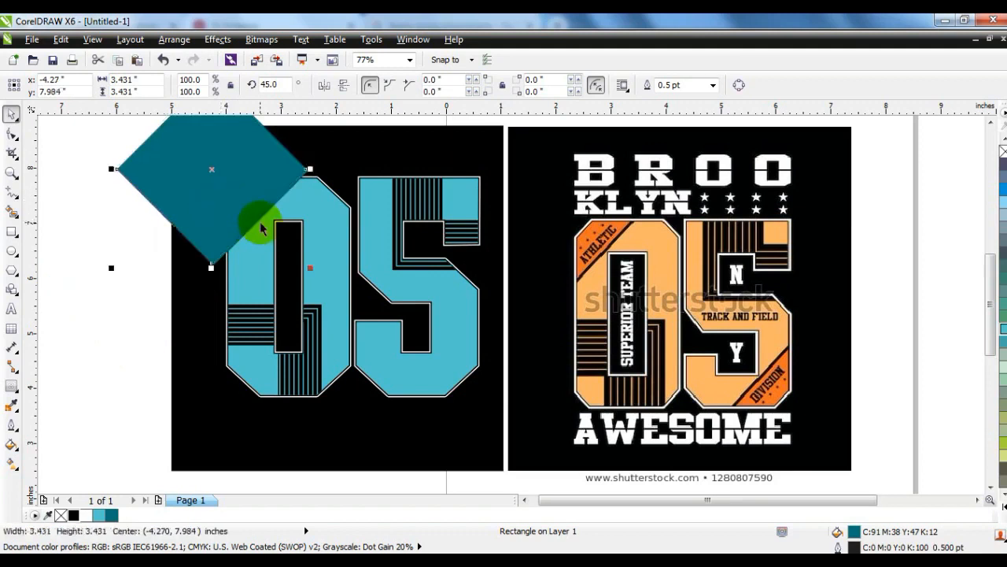
{"action": "left_click", "coordinate": [77, 516]}
{"action": "left_click", "coordinate": [246, 175], "text": "shift"}
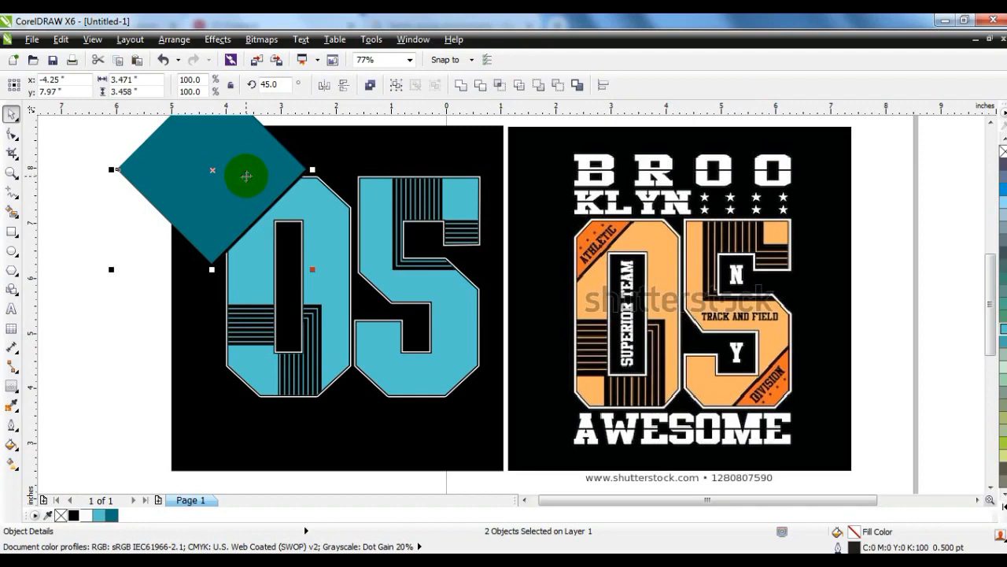
Place a mirrored copy of both rotated squares over the 5's lower right corner and PowerClip it inside the 05 shape.
{"action": "left_click", "coordinate": [325, 87]}
{"action": "left_click", "coordinate": [343, 87]}
{"action": "mouse_move", "coordinate": [229, 182]}
{"action": "left_mouse_down"}
{"action": "mouse_move", "coordinate": [416, 367]}
{"action": "mouse_move", "coordinate": [479, 412]}
{"action": "mouse_move", "coordinate": [498, 412]}
{"action": "left_mouse_up"}
{"action": "key", "text": "alt+c"}
{"action": "key", "text": "w"}
{"action": "key", "text": "p"}
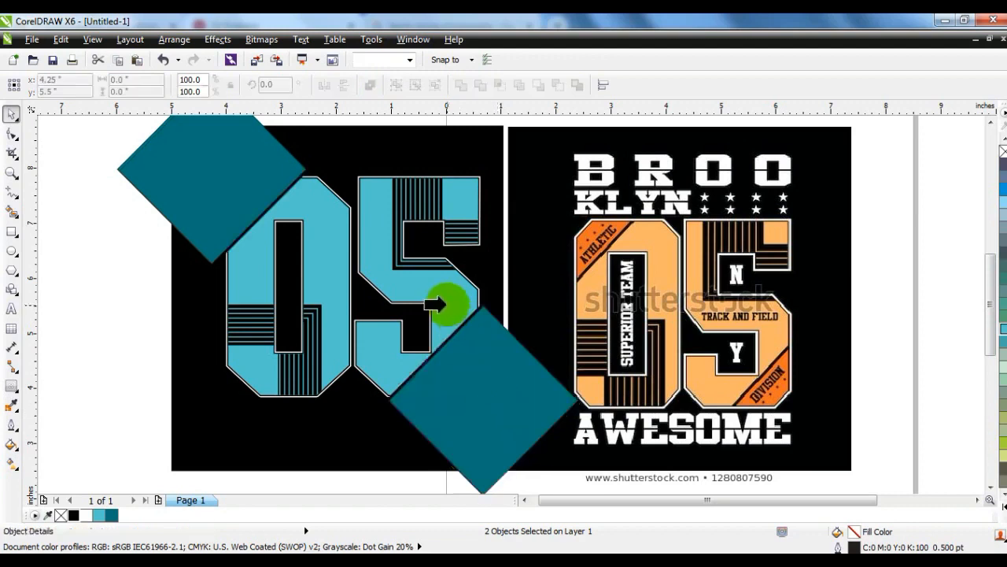
{"action": "left_click", "coordinate": [449, 305]}
PowerClip the rotated squares at the 0's upper left corner inside the 05 shape and scale the whole 05 down slightly.
{"action": "left_click", "coordinate": [214, 214]}
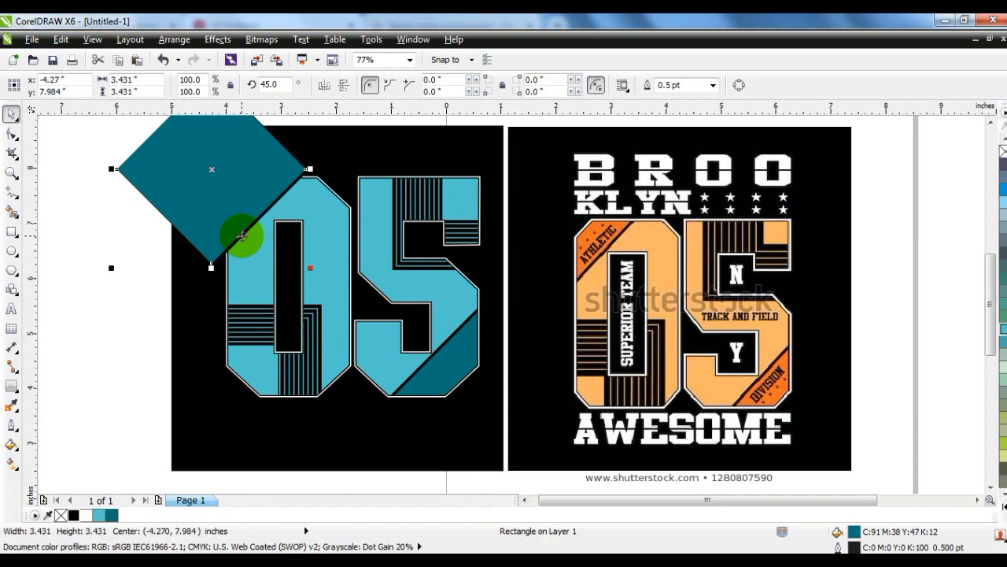
{"action": "left_click", "coordinate": [243, 237], "text": "shift"}
{"action": "key", "text": "alt+c"}
{"action": "key", "text": "w"}
{"action": "key", "text": "p"}
{"action": "left_click", "coordinate": [250, 241]}
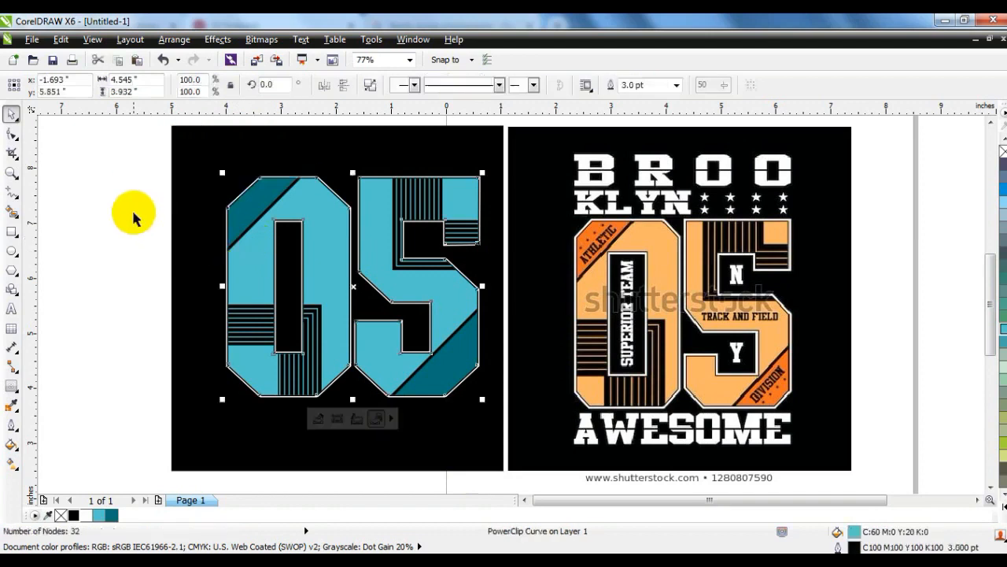
{"action": "left_click", "coordinate": [133, 213]}
{"action": "left_click", "coordinate": [97, 305]}
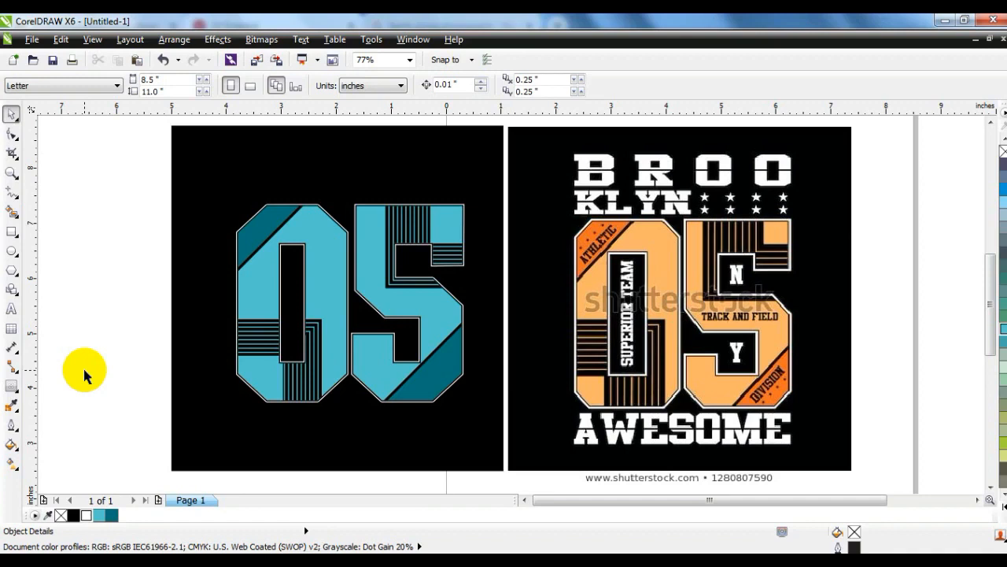
Add the artistic text BROO beside the black artwork panel and enlarge it to about 68 pt.
{"action": "left_click", "coordinate": [12, 310]}
{"action": "left_click", "coordinate": [71, 282]}
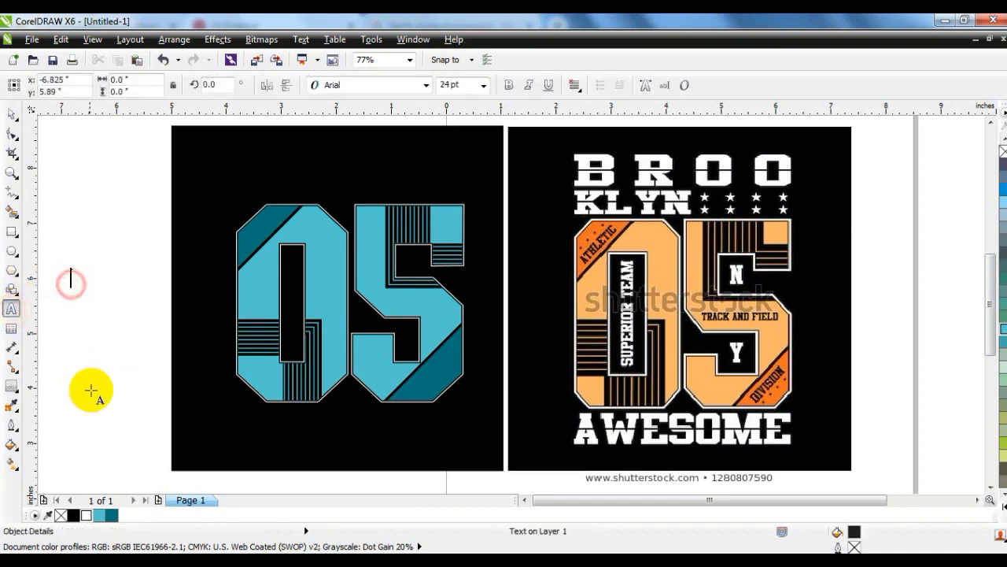
{"action": "type", "text": "b"}
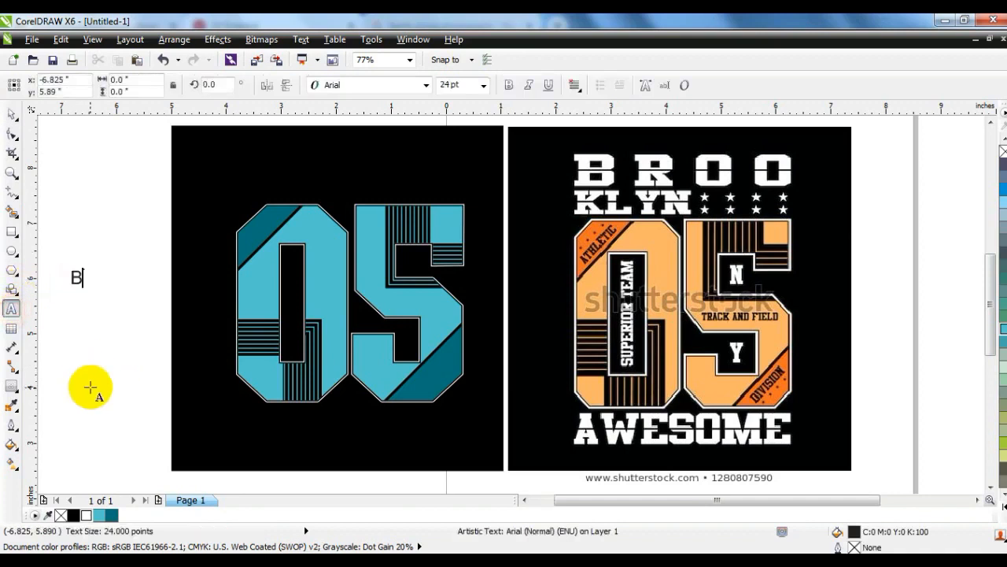
{"action": "left_click", "coordinate": [11, 114]}
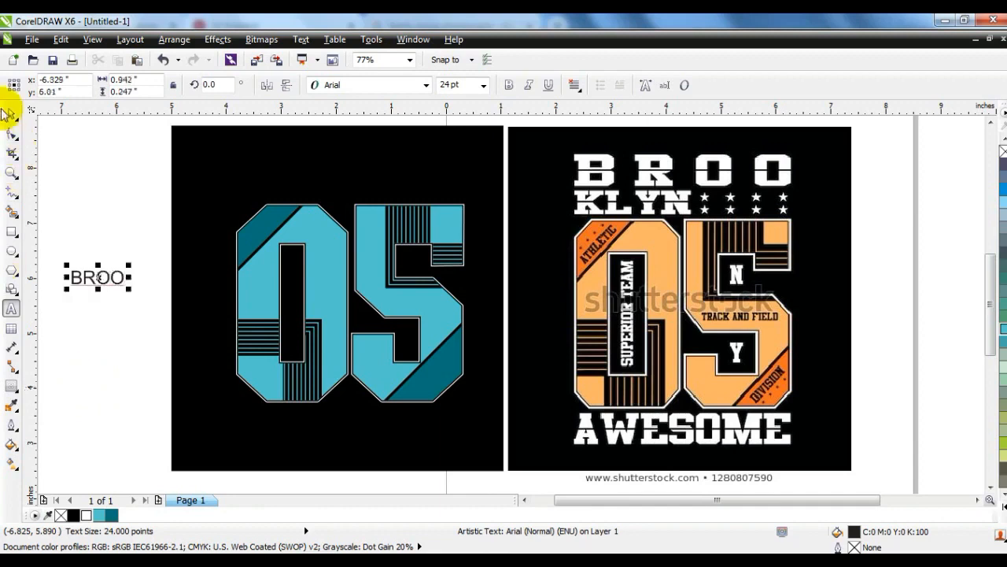
{"action": "left_click_drag", "start_coordinate": [130, 288], "coordinate": [226, 314]}
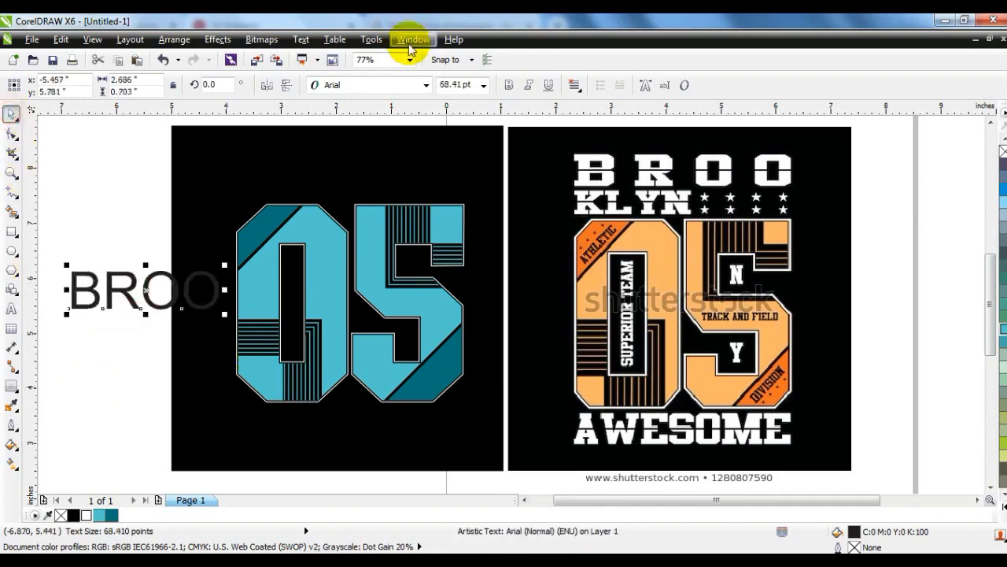
Set the BROO text's font to CityDBol.
{"action": "left_click", "coordinate": [355, 86]}
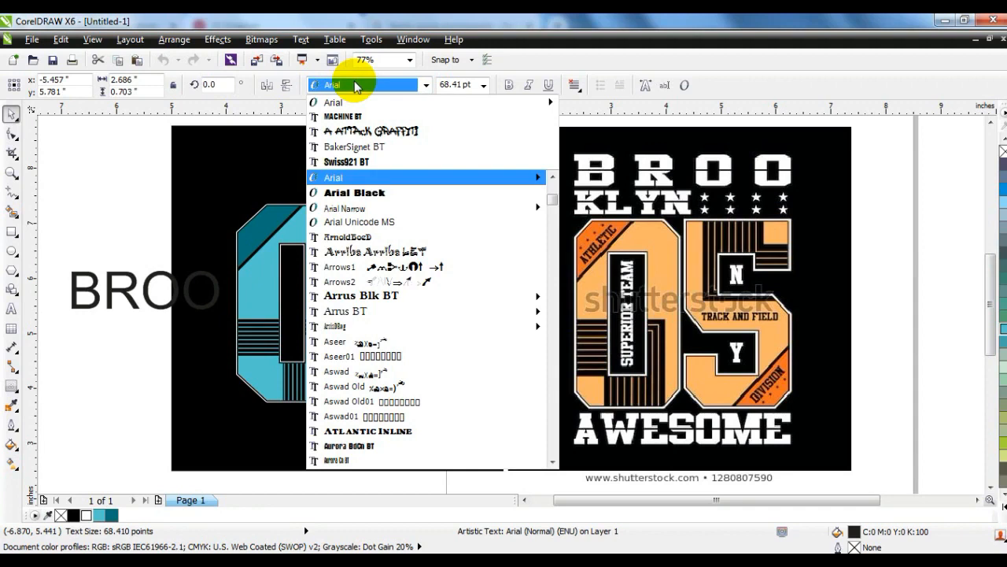
{"action": "left_click_drag", "start_coordinate": [555, 203], "coordinate": [555, 246]}
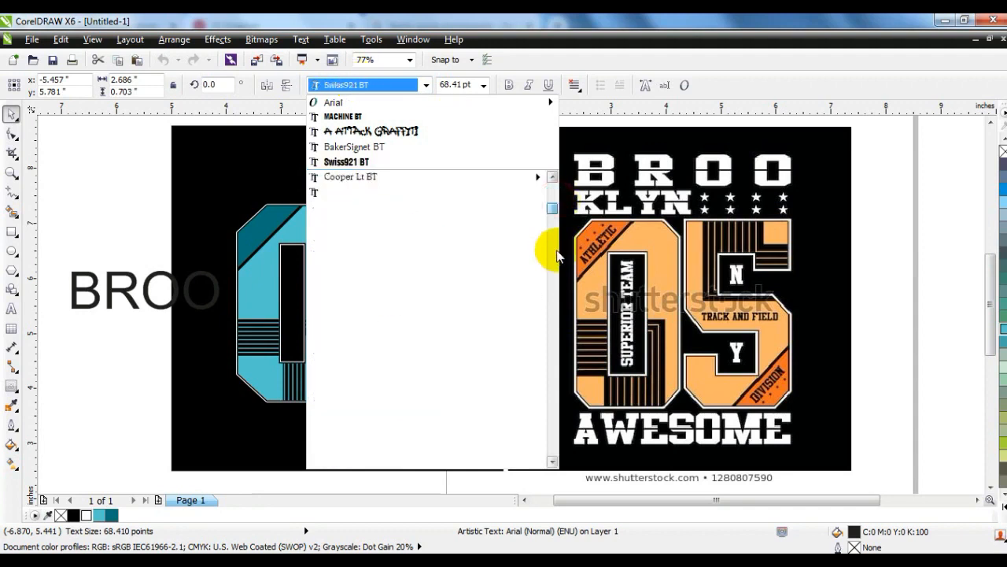
{"action": "left_click_drag", "start_coordinate": [553, 251], "coordinate": [549, 244]}
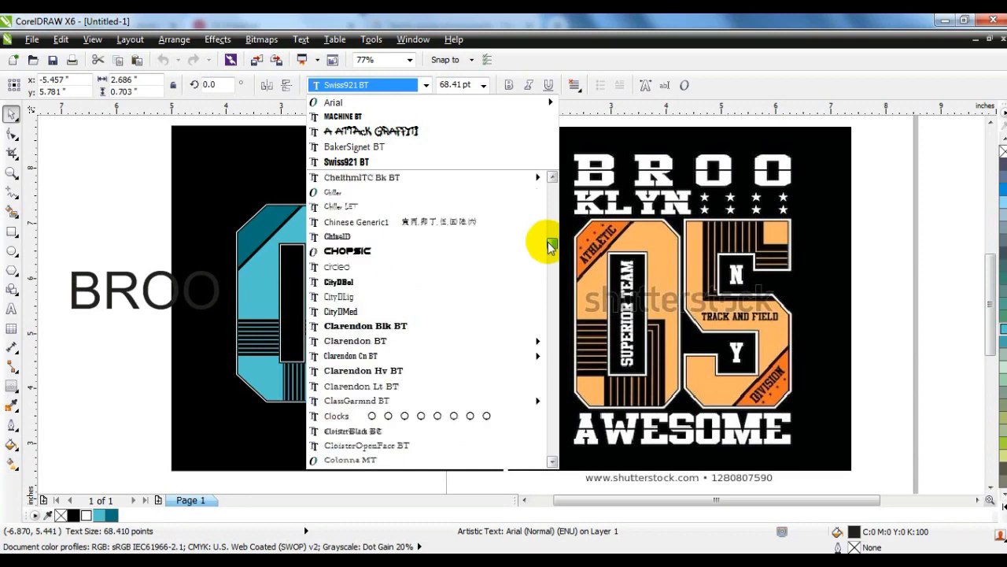
{"action": "left_click", "coordinate": [414, 287]}
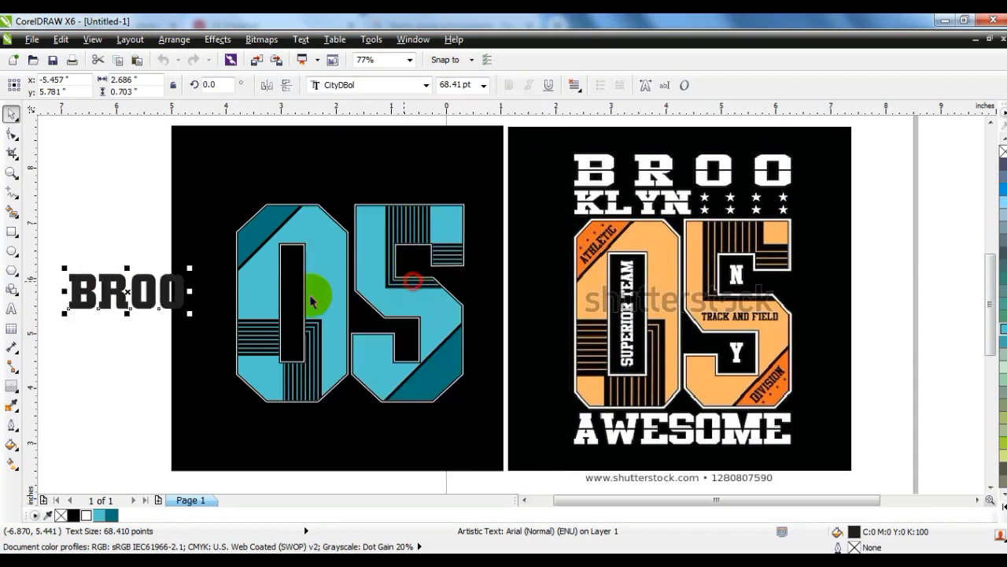
Place BROO above the 05 at about 78 pt, fill it white, and widen its letter spacing to span both numerals.
{"action": "left_click_drag", "start_coordinate": [148, 291], "coordinate": [471, 186]}
{"action": "left_click", "coordinate": [86, 515]}
{"action": "left_click", "coordinate": [12, 134]}
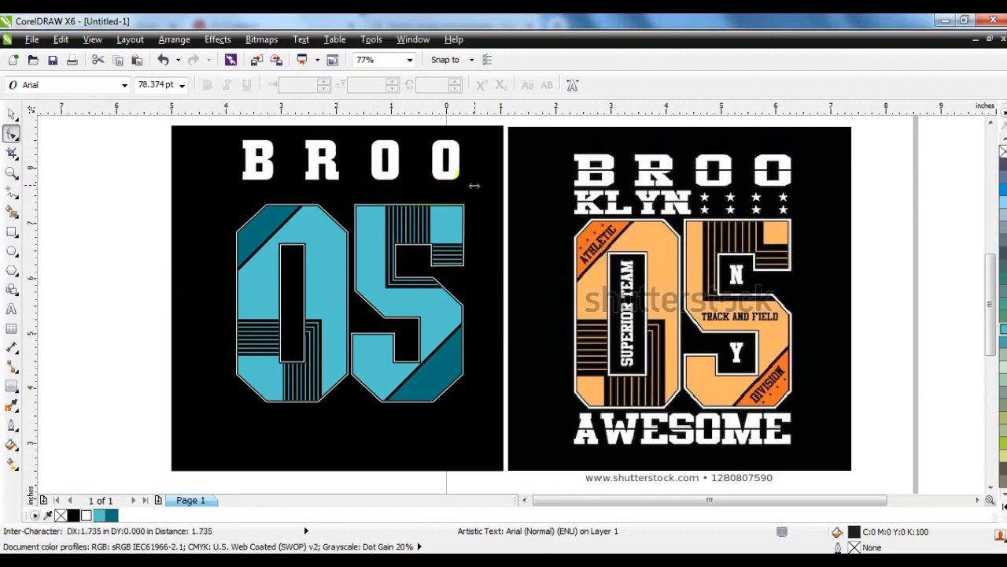
{"action": "left_click", "coordinate": [11, 115]}
Move BROO up about 0.14 in and the 05 numerals slightly down to make room for a second text line.
{"action": "left_click_drag", "start_coordinate": [326, 162], "coordinate": [331, 161]}
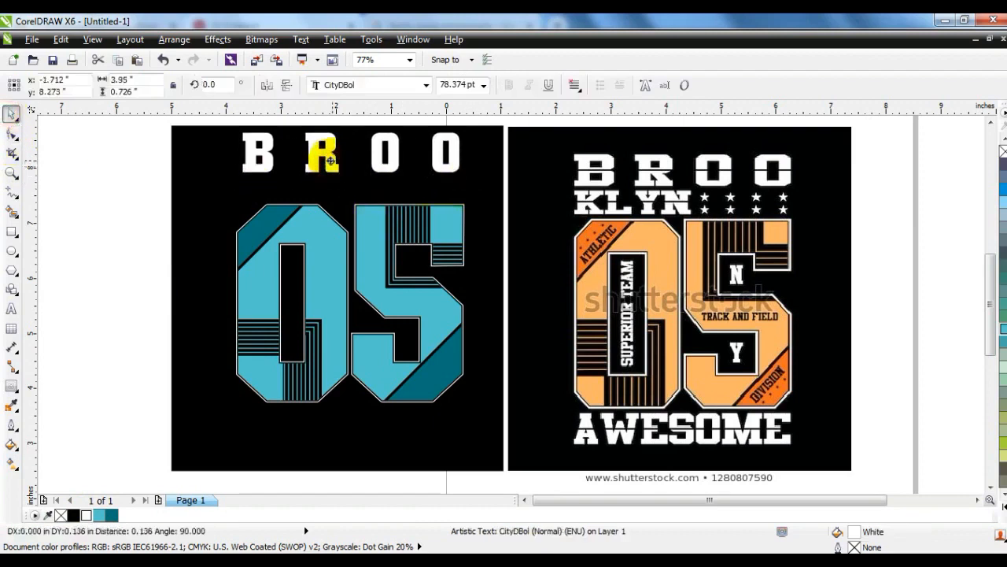
{"action": "left_click_drag", "start_coordinate": [122, 181], "coordinate": [501, 421]}
{"action": "left_click_drag", "start_coordinate": [447, 361], "coordinate": [447, 369]}
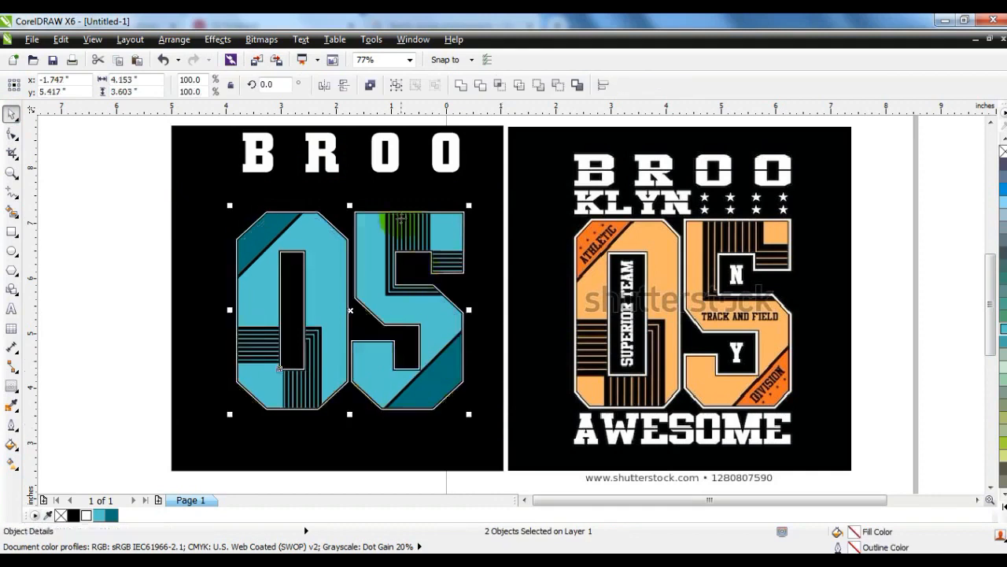
Duplicate BROO directly below itself, tighten the copy's letter spacing, and scale it to about 54 pt above the 0.
{"action": "left_click_drag", "start_coordinate": [380, 170], "coordinate": [383, 211]}
{"action": "right_click", "coordinate": [384, 210]}
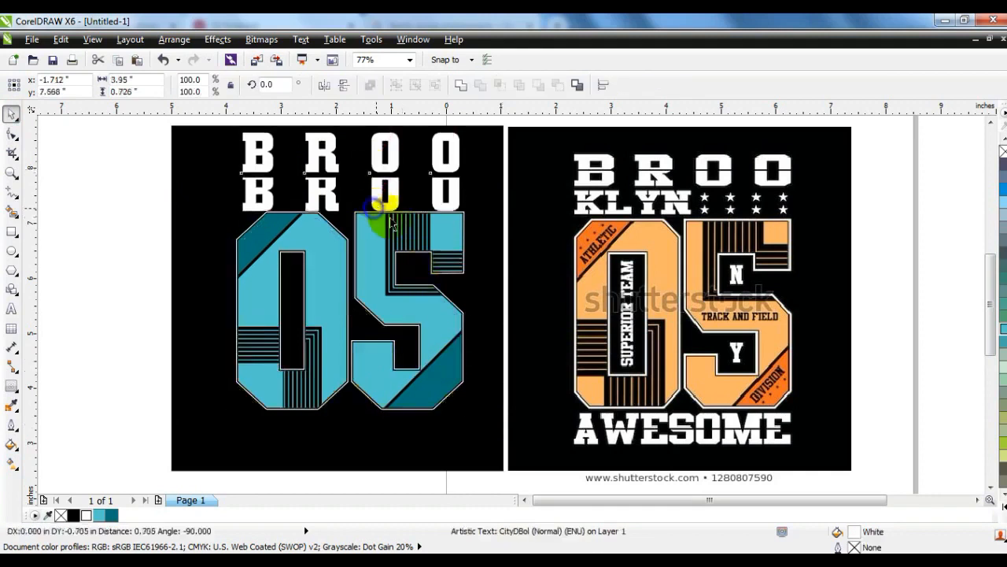
{"action": "left_click", "coordinate": [465, 210]}
{"action": "left_click", "coordinate": [11, 136]}
{"action": "left_click_drag", "start_coordinate": [463, 216], "coordinate": [378, 203]}
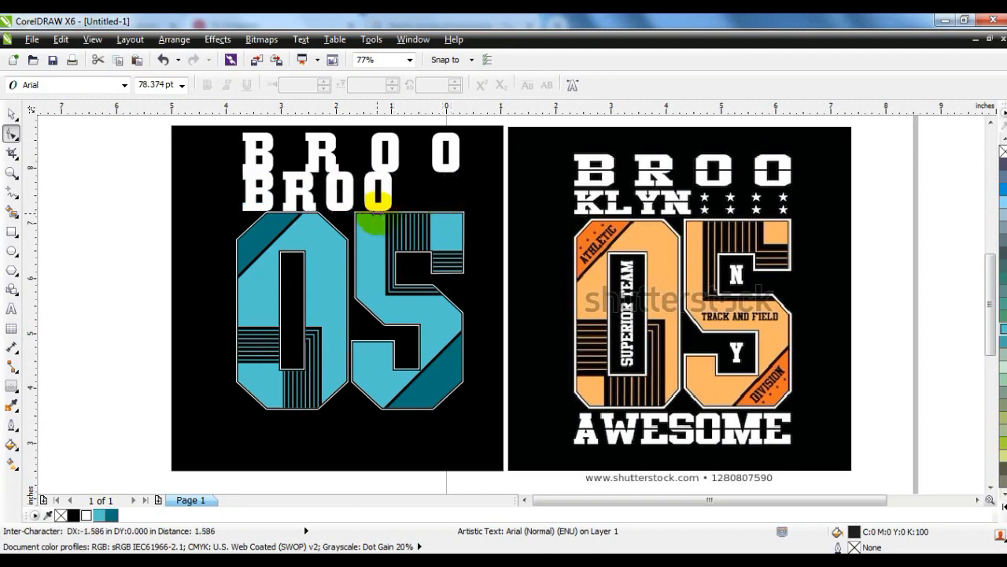
{"action": "left_click", "coordinate": [11, 114]}
{"action": "left_click_drag", "start_coordinate": [395, 217], "coordinate": [364, 179]}
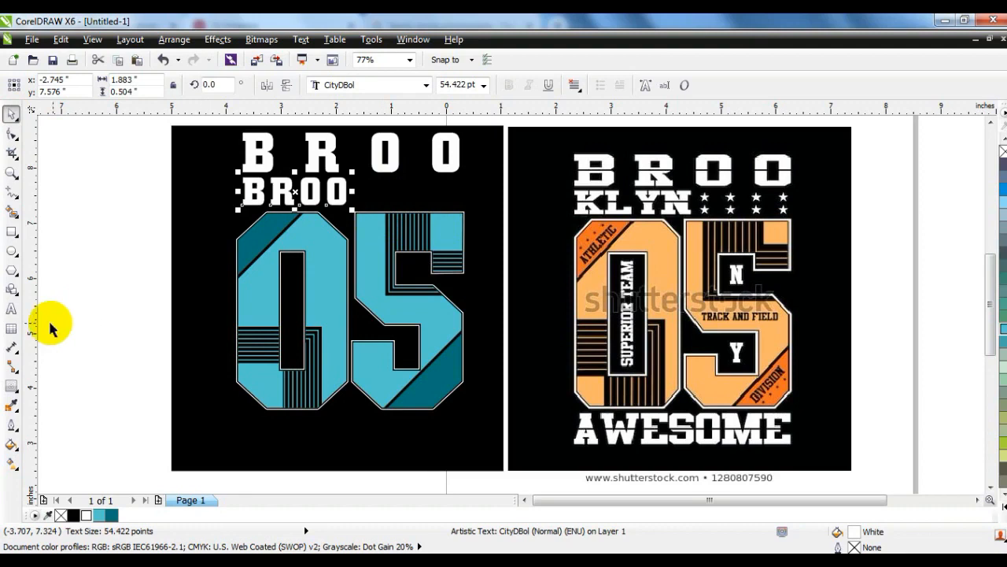
Replace the smaller copy's text with KLYN.
{"action": "left_click", "coordinate": [7, 307]}
{"action": "double_click", "coordinate": [353, 189]}
{"action": "type", "text": "KLYN"}
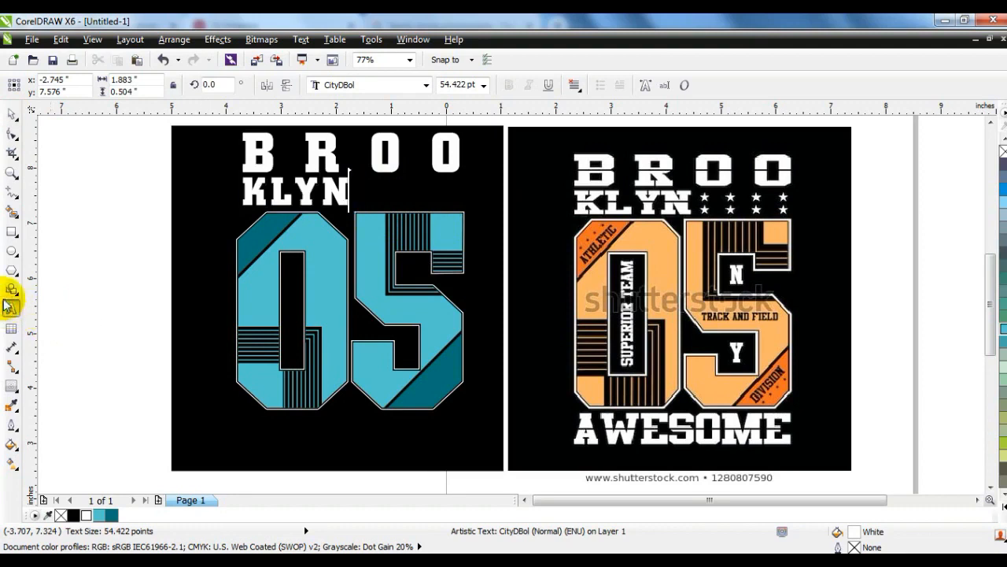
{"action": "left_click", "coordinate": [11, 114]}
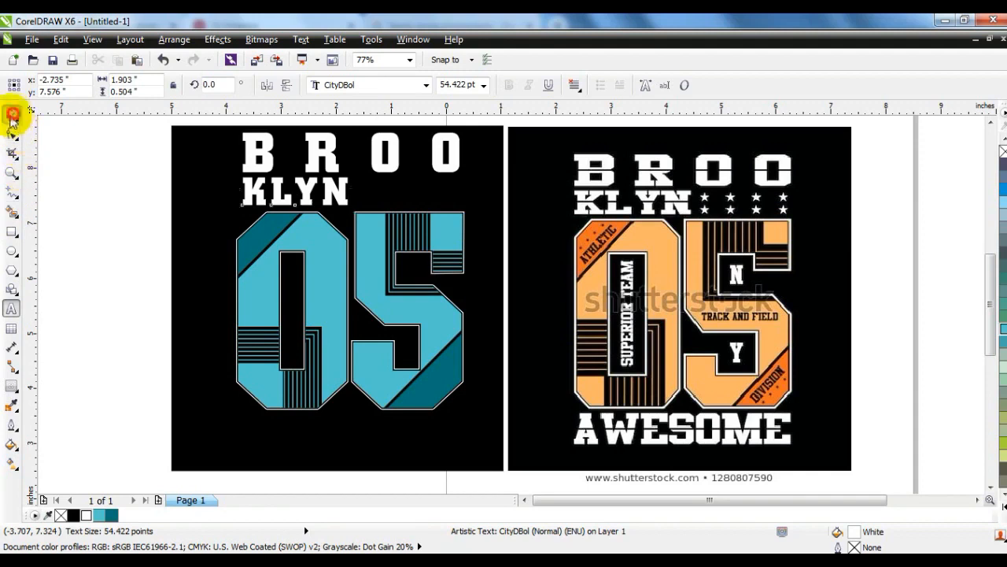
Convert the BROO and KLYN text objects to curves.
{"action": "left_click", "coordinate": [320, 158], "text": "shift"}
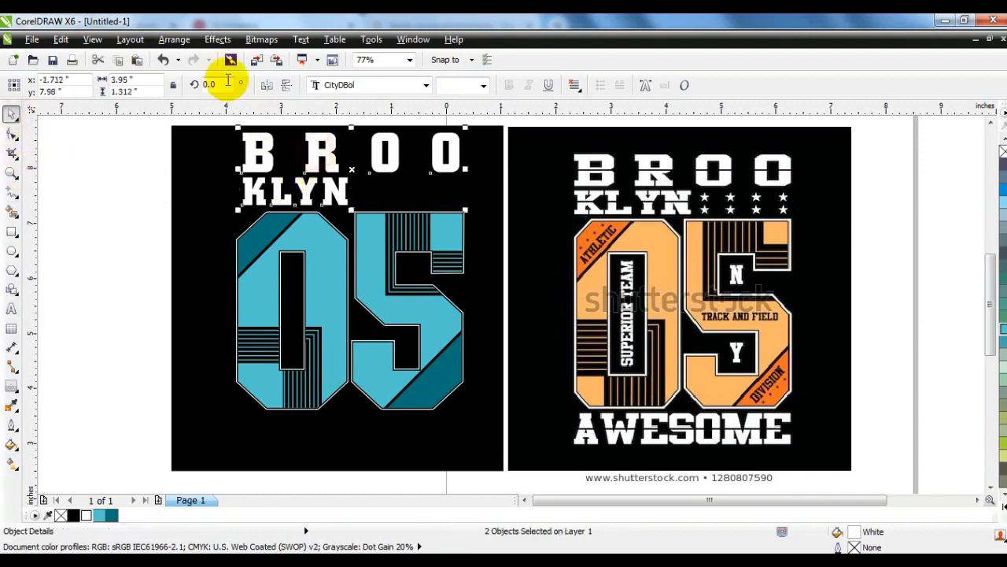
{"action": "left_click", "coordinate": [173, 40]}
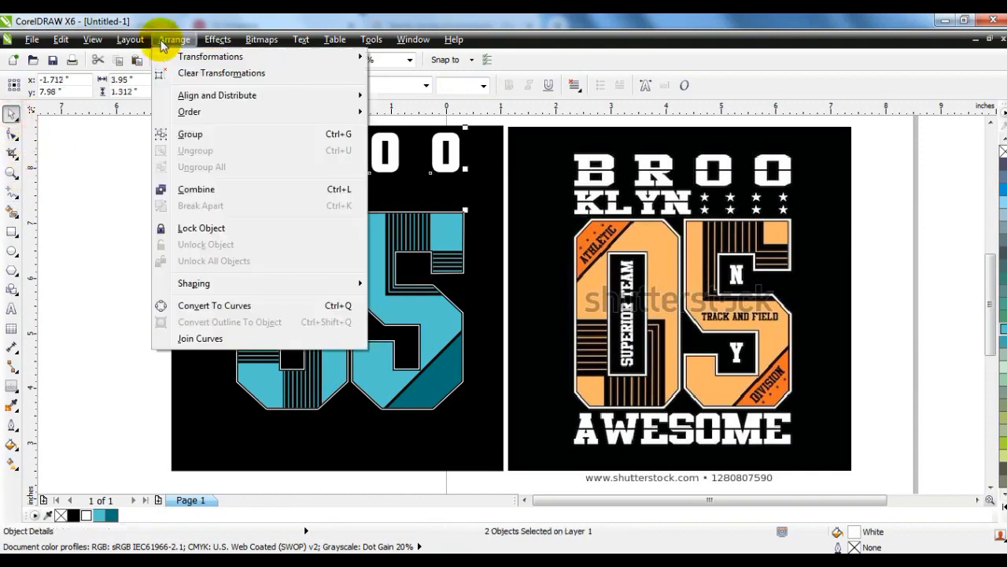
{"action": "left_click", "coordinate": [214, 305]}
{"action": "left_click", "coordinate": [101, 198]}
Draw a thin horizontal bar about 4.45 by 0.03 in across the middle of BROO and fill it black.
{"action": "left_click", "coordinate": [11, 231]}
{"action": "left_click_drag", "start_coordinate": [236, 151], "coordinate": [479, 150]}
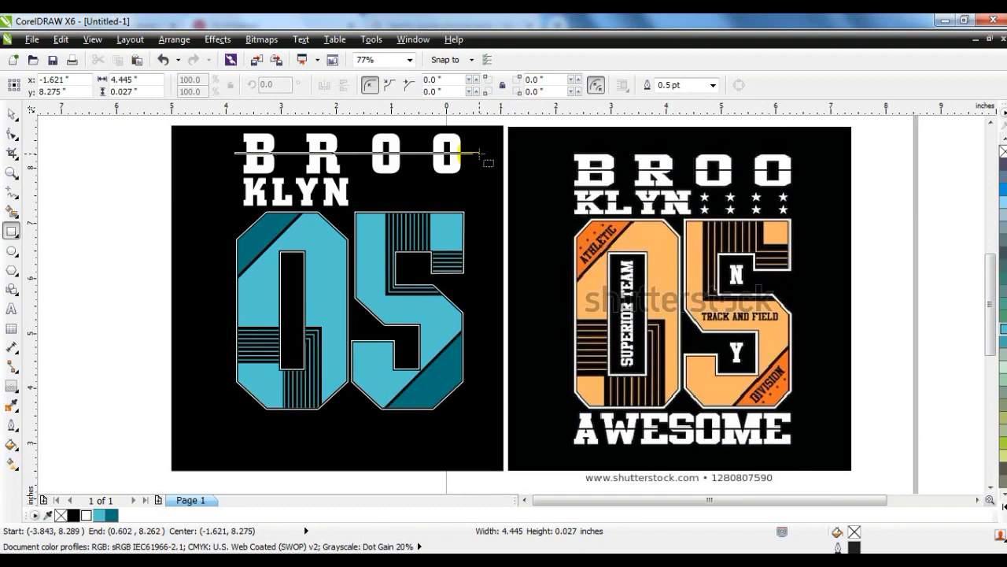
{"action": "left_click_drag", "start_coordinate": [479, 150], "coordinate": [478, 151]}
{"action": "left_click", "coordinate": [12, 115]}
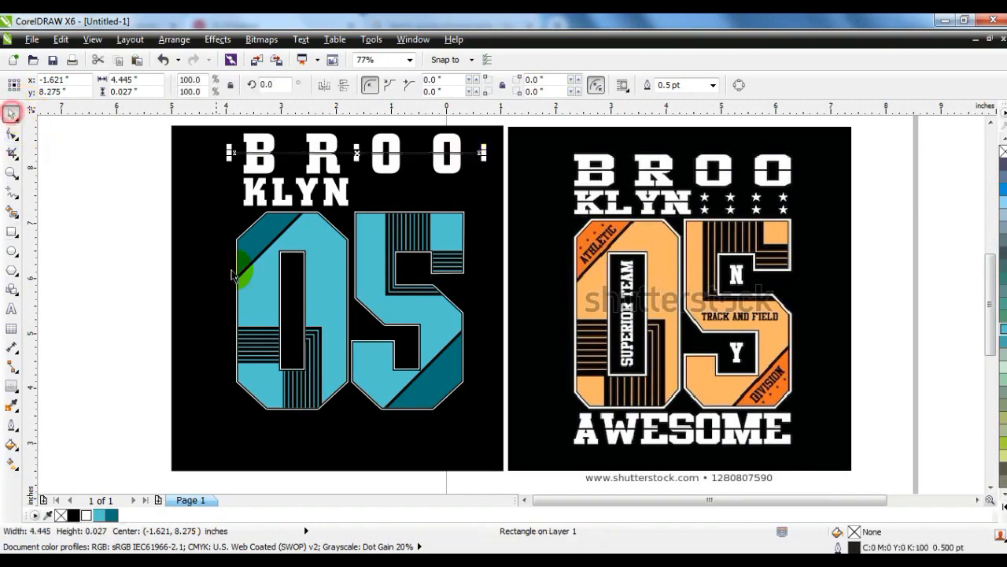
{"action": "left_click", "coordinate": [73, 516]}
Place a copy of the thin bar across the middle of KLYN and trim it out of the letters.
{"action": "left_click", "coordinate": [324, 155]}
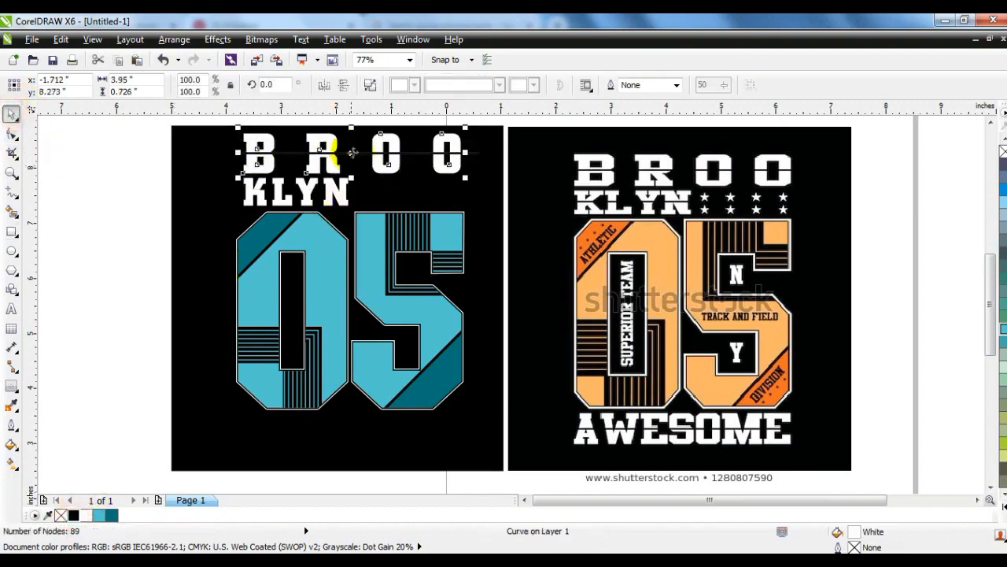
{"action": "left_click_drag", "start_coordinate": [355, 153], "coordinate": [362, 195]}
{"action": "key", "text": "ctrl+z"}
{"action": "left_click", "coordinate": [341, 188], "text": "shift"}
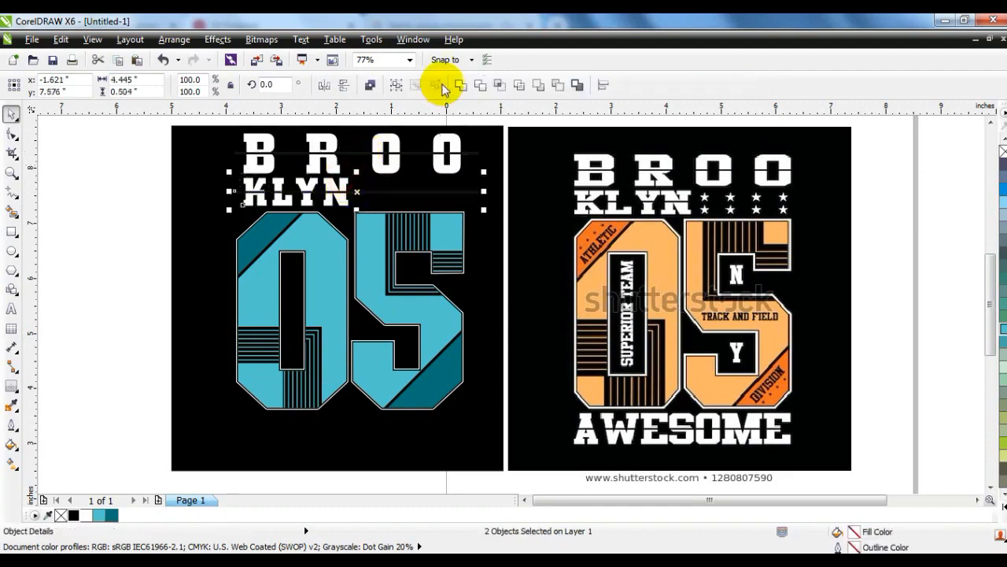
{"action": "left_click", "coordinate": [470, 83]}
Trim the upper bar out of the BROO letters and delete both bars.
{"action": "left_click", "coordinate": [406, 154]}
{"action": "left_click", "coordinate": [390, 143], "text": "shift"}
{"action": "left_click", "coordinate": [476, 85]}
{"action": "left_click", "coordinate": [406, 191]}
{"action": "left_click", "coordinate": [442, 152]}
{"action": "key", "text": "Delete"}
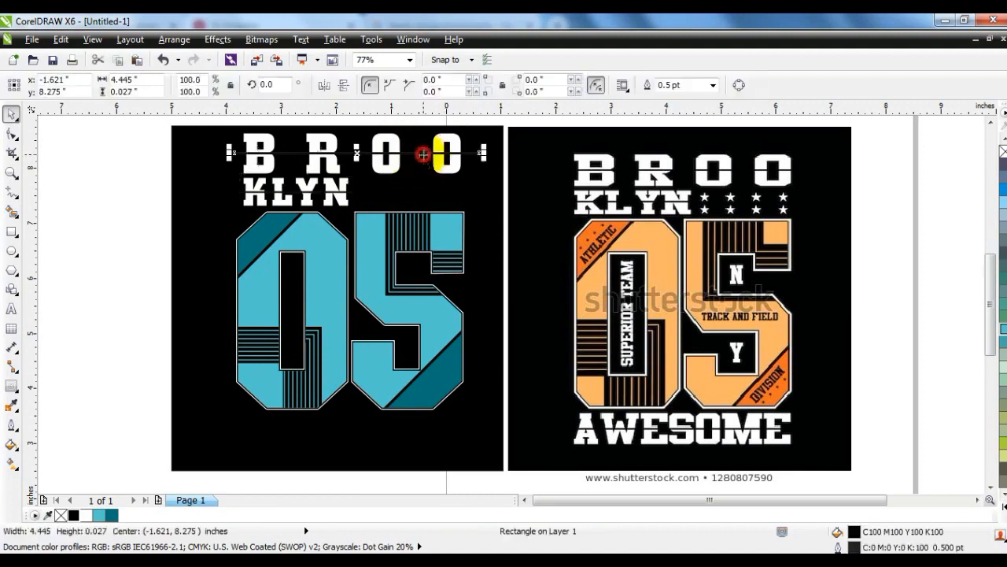
{"action": "left_click", "coordinate": [116, 271]}
Add the artistic text AWESOME beside the artwork panel.
{"action": "left_click", "coordinate": [11, 309]}
{"action": "left_click", "coordinate": [67, 317]}
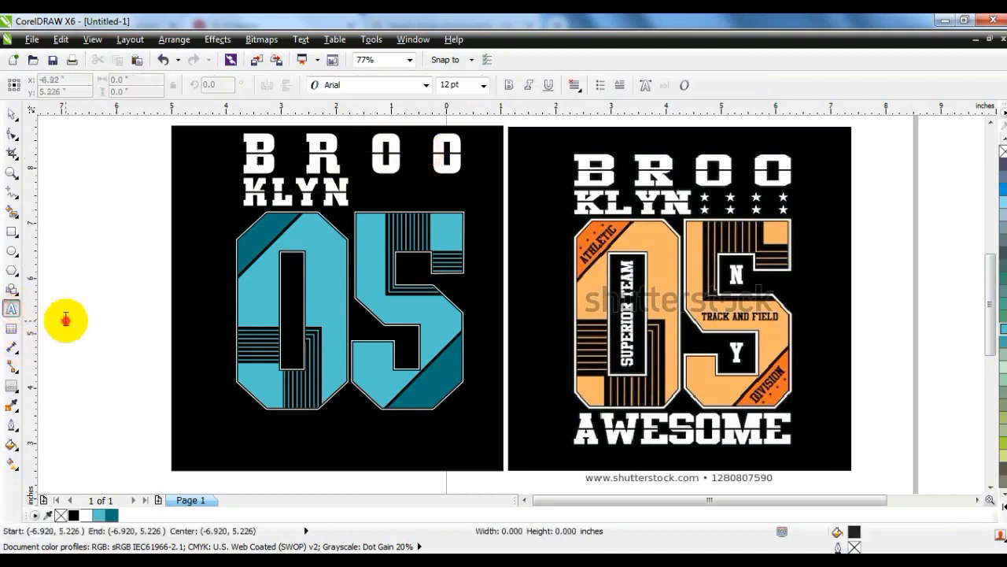
{"action": "type", "text": "AWESOME"}
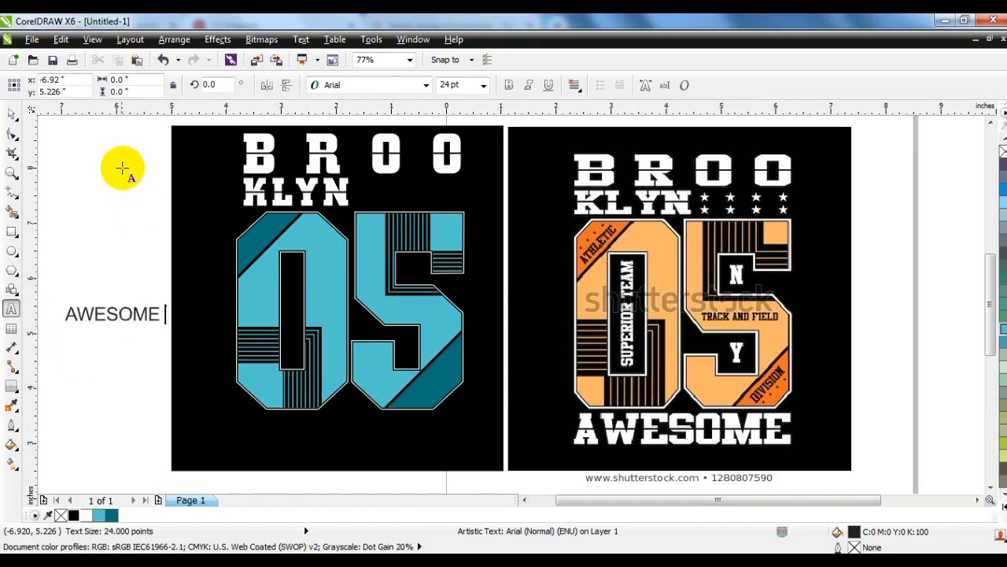
{"action": "left_click", "coordinate": [11, 115]}
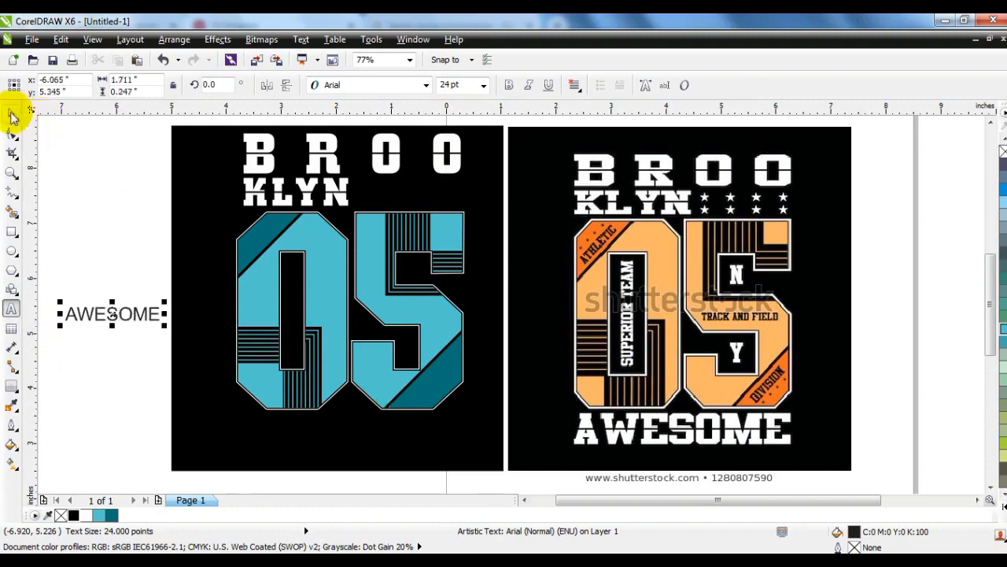
Set AWESOME in CityDBol, scale it to about 65 pt beneath the 05 numerals, and fill it white.
{"action": "left_click", "coordinate": [335, 85]}
{"action": "left_click", "coordinate": [336, 116]}
{"action": "left_click_drag", "start_coordinate": [142, 328], "coordinate": [461, 465]}
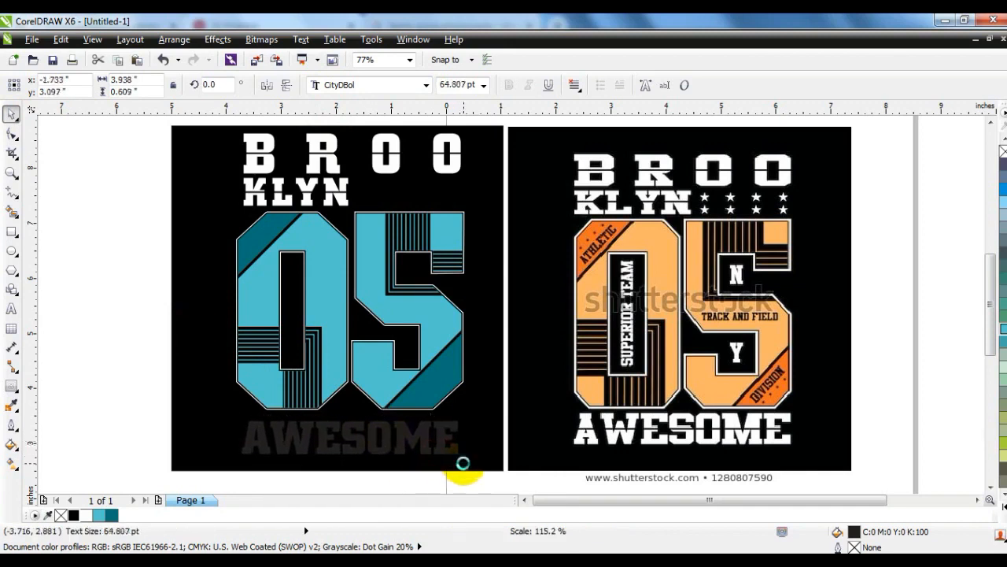
{"action": "left_click", "coordinate": [86, 515]}
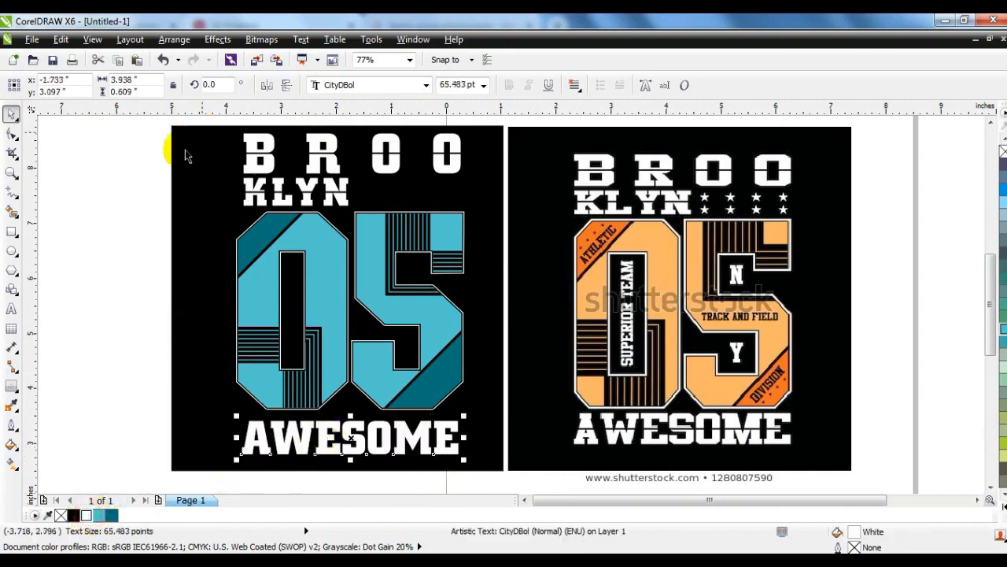
Draw a thin bar about 5 by 0.014 in across AWESOME and lower it to the middle of the letters.
{"action": "left_click", "coordinate": [12, 231]}
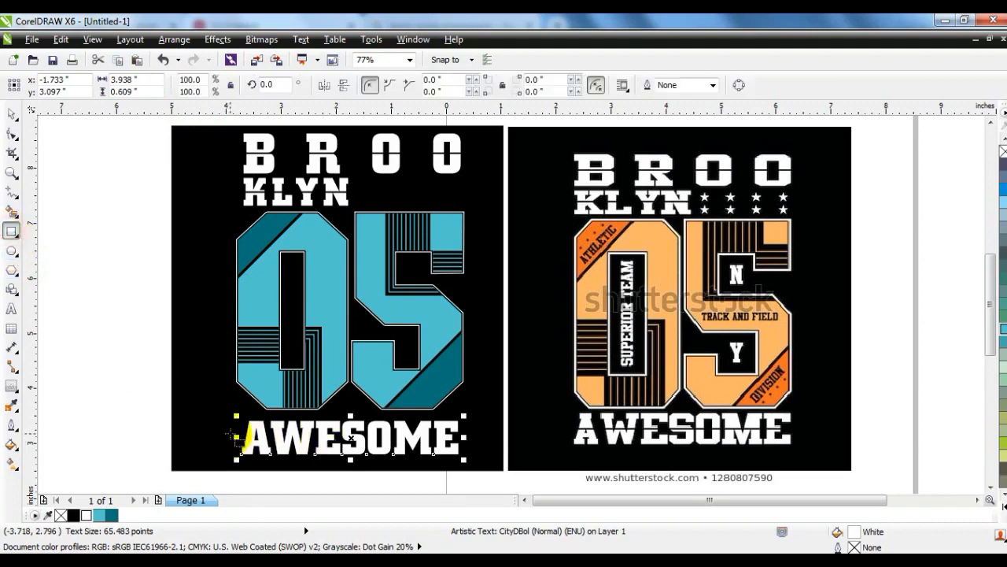
{"action": "left_click_drag", "start_coordinate": [231, 433], "coordinate": [508, 433]}
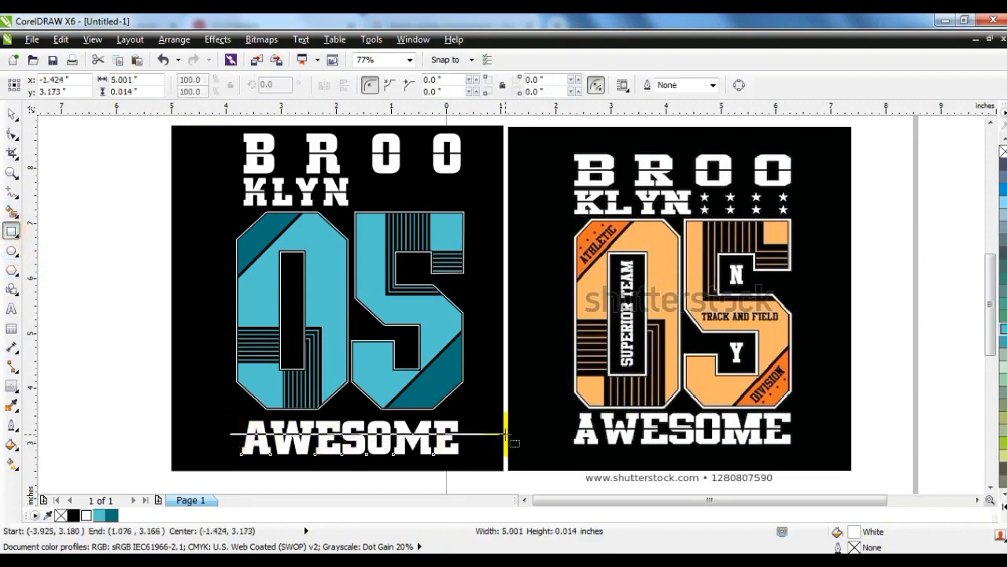
{"action": "left_click", "coordinate": [12, 117]}
{"action": "left_click", "coordinate": [381, 444], "text": "shift"}
{"action": "key", "text": "shift+F2"}
{"action": "key", "text": "Escape"}
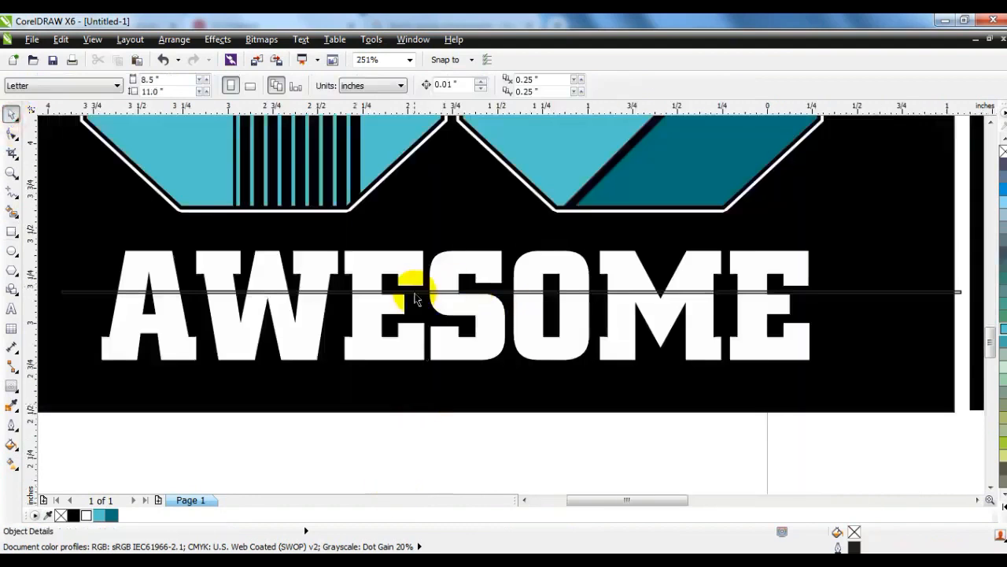
{"action": "left_click_drag", "start_coordinate": [413, 293], "coordinate": [409, 305]}
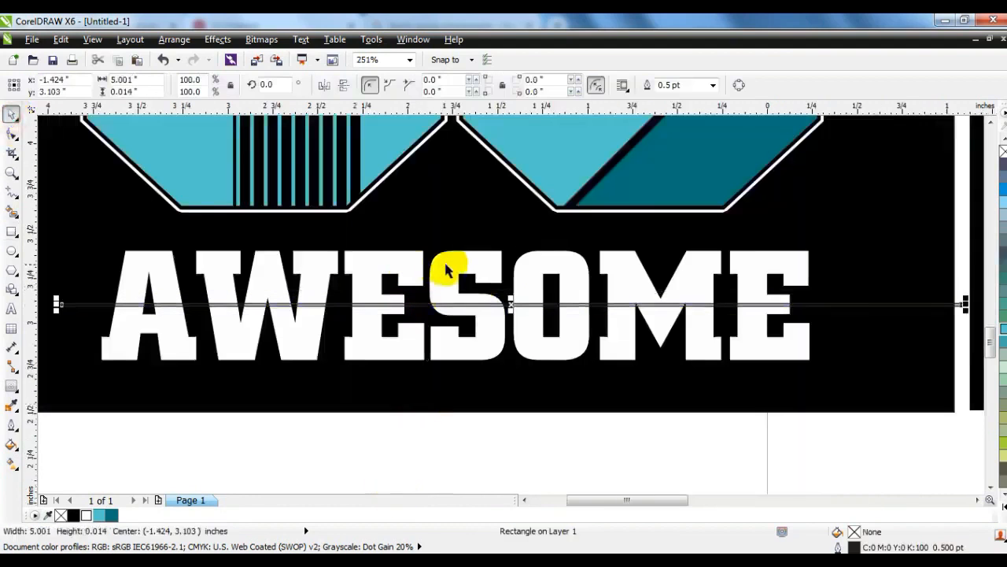
Trim the thin bar out of the AWESOME lettering and delete the bar.
{"action": "left_click", "coordinate": [443, 264], "text": "shift"}
{"action": "left_click", "coordinate": [479, 85]}
{"action": "left_click", "coordinate": [511, 282]}
{"action": "left_click", "coordinate": [509, 304]}
{"action": "key", "text": "Delete"}
{"action": "left_click", "coordinate": [525, 373]}
{"action": "key", "text": "shift+F2"}
{"action": "left_click", "coordinate": [318, 402]}
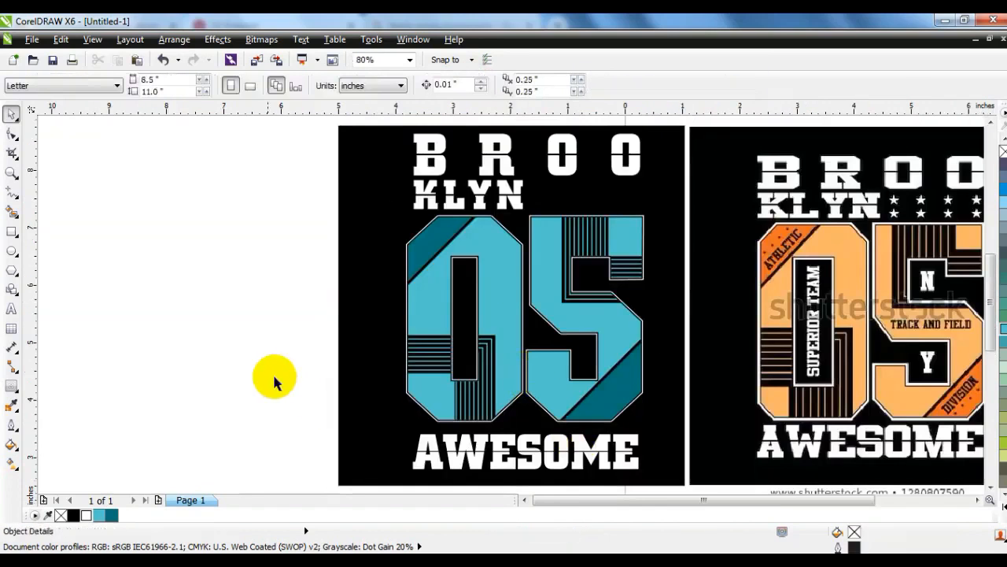
Start adding another line of lettering with the Text tool.
{"action": "scroll", "coordinate": [395, 354], "scroll_direction": "down", "scroll_amount": 2}
{"action": "left_click_drag", "start_coordinate": [294, 191], "coordinate": [730, 489]}
{"action": "key", "text": "shift+F2"}
{"action": "key", "text": "Escape"}
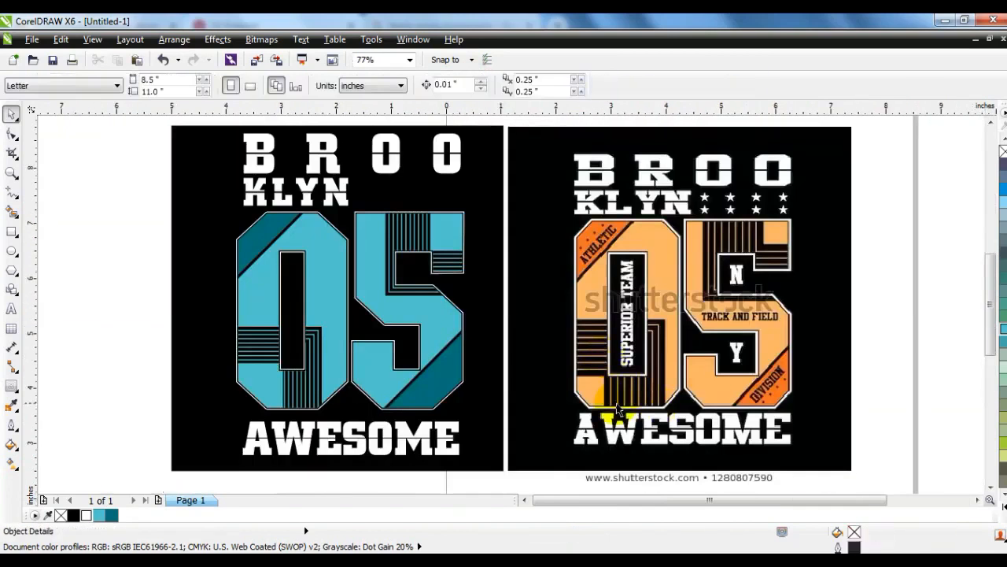
{"action": "left_click", "coordinate": [11, 309]}
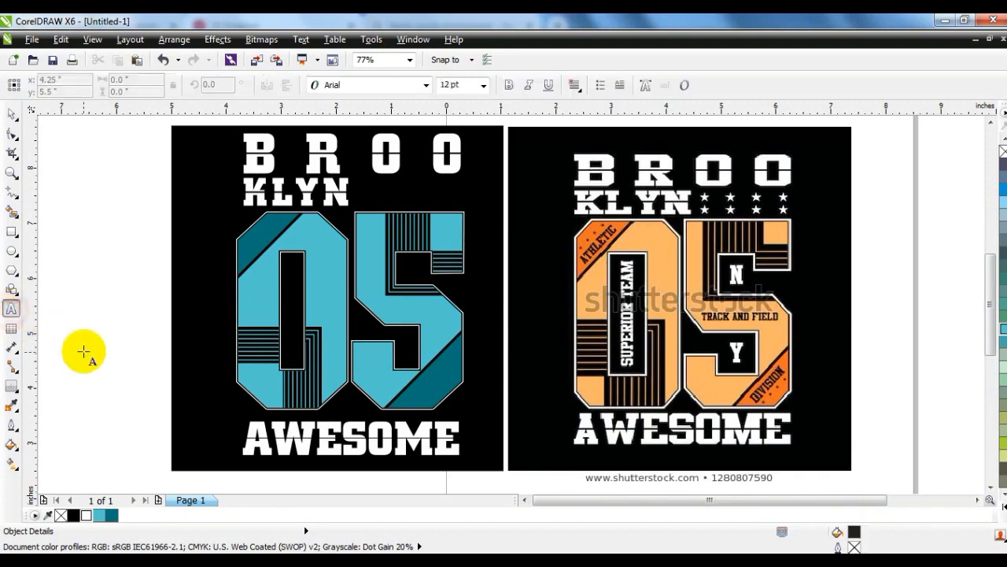